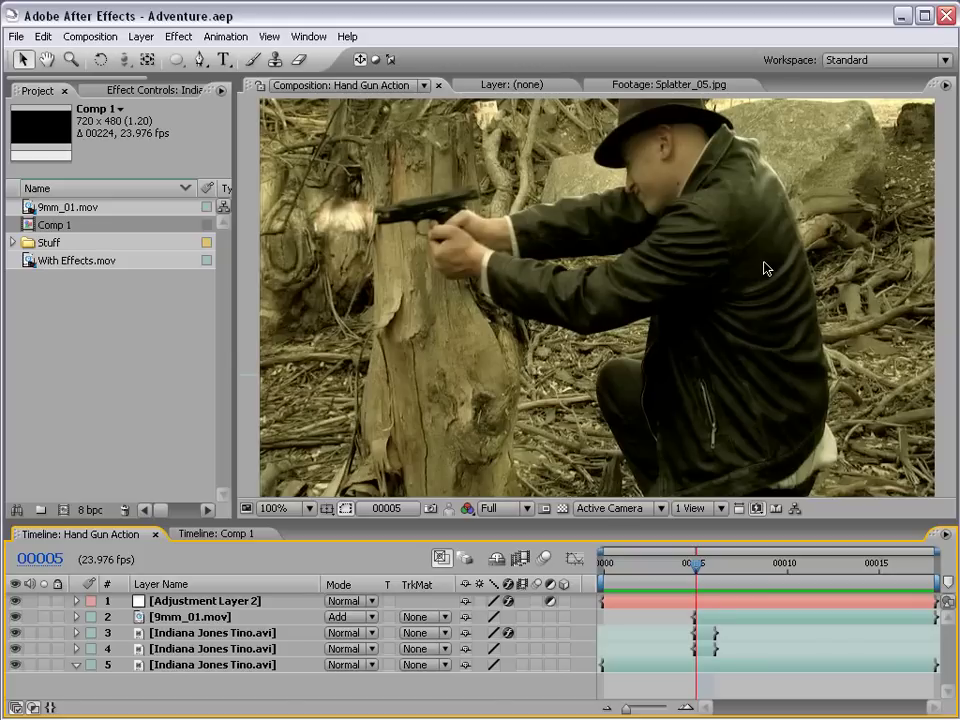
Step: Compare frame 5 and its neighbours in Hand Gun Action with layers 3 and 4 hidden and shown again
{"action": "left_click_drag", "start_coordinate": [14, 649], "coordinate": [14, 634]}
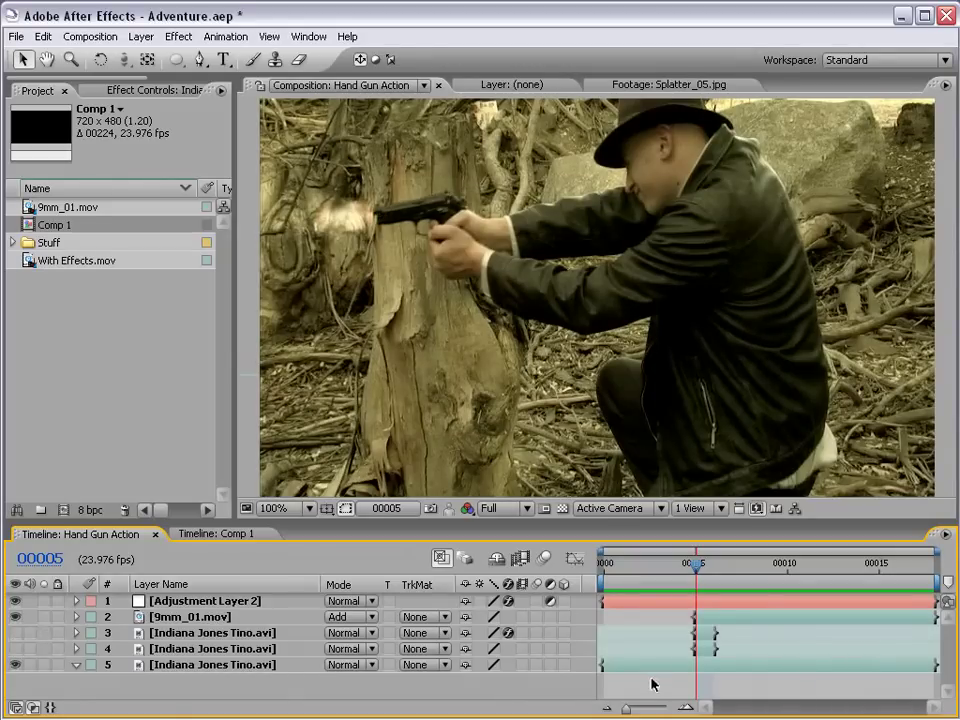
{"action": "key", "text": "Page_Up"}
{"action": "key", "text": "Page_Down"}
{"action": "key", "text": "Page_Down"}
{"action": "key", "text": "Page_Up"}
{"action": "left_click_drag", "start_coordinate": [16, 632], "coordinate": [16, 648]}
{"action": "key", "text": "Page_Up"}
{"action": "key", "text": "Page_Down"}
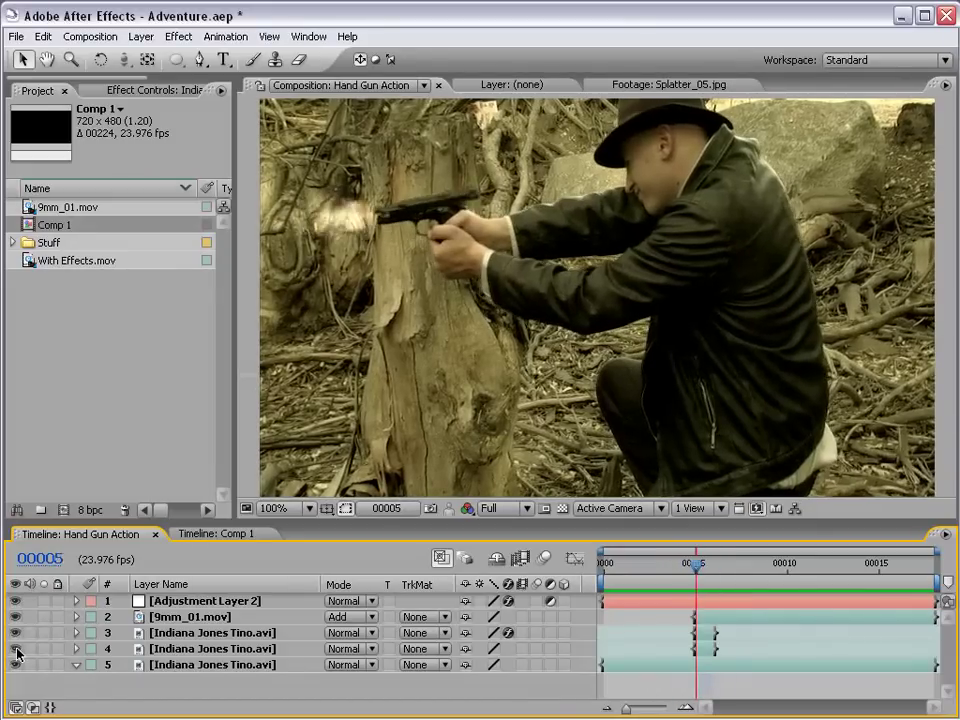
Step: Preview the Hand Gun Action composition and examine the slide recoil frame by frame around frame 5
{"action": "key", "text": "Page_Down"}
{"action": "key", "text": "KP_0"}
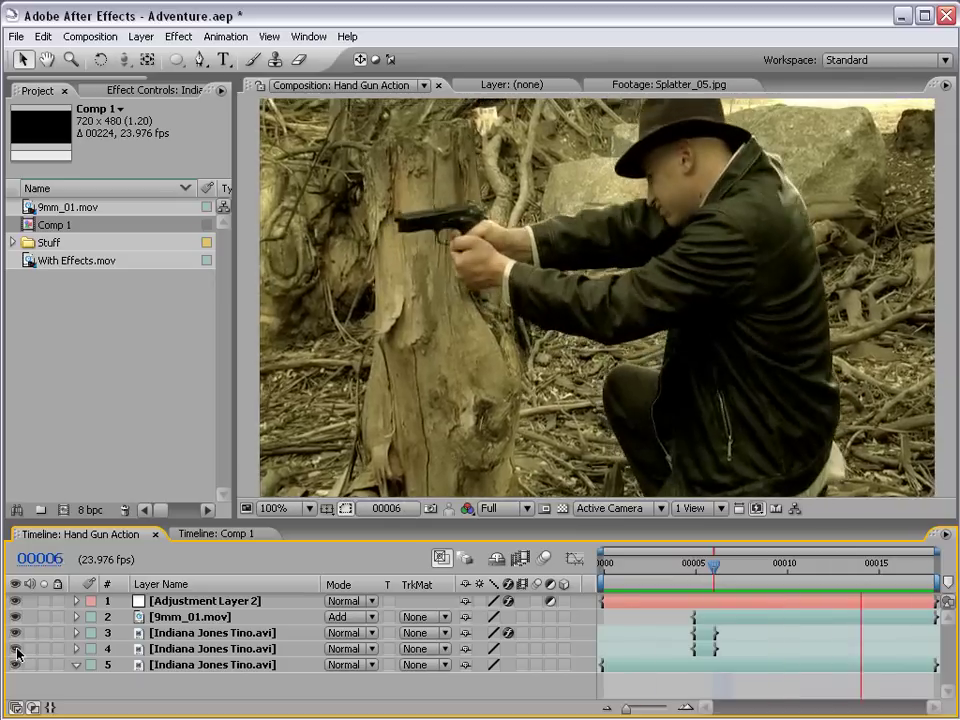
{"action": "key", "text": "Page_Up"}
{"action": "key", "text": "Page_Up"}
{"action": "key", "text": "Page_Up"}
{"action": "key", "text": "Page_Up"}
{"action": "key", "text": "Page_Up"}
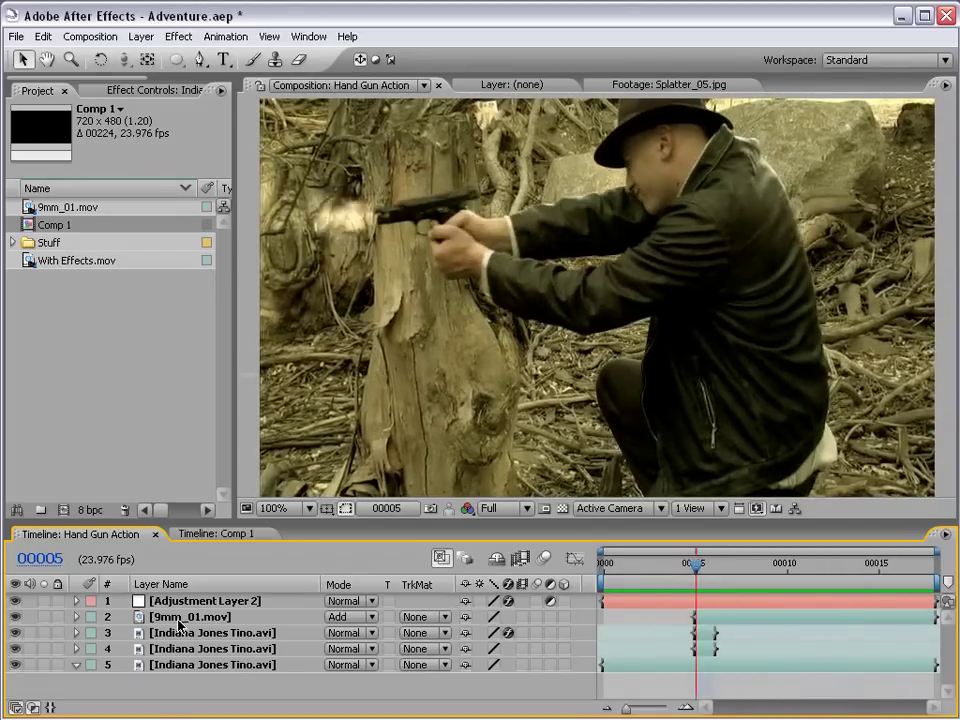
{"action": "key", "text": "Page_Down"}
{"action": "key", "text": "Page_Down"}
{"action": "key", "text": "Page_Down"}
{"action": "key", "text": "Page_Down"}
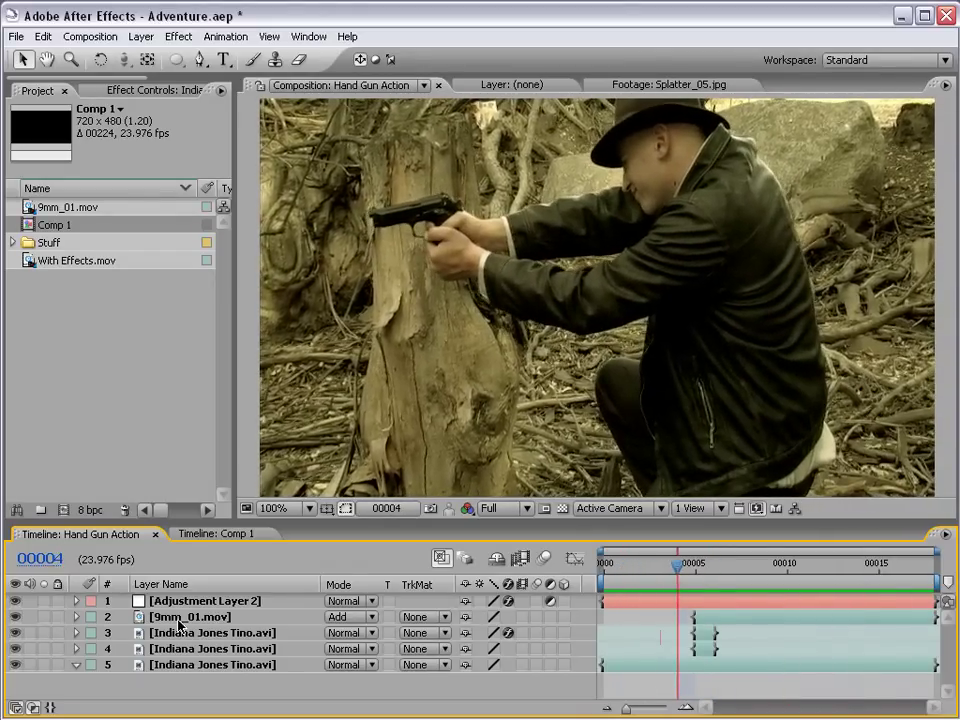
{"action": "key", "text": "Page_Down"}
{"action": "key", "text": "Page_Down"}
{"action": "key", "text": "Page_Down"}
{"action": "key", "text": "Page_Down"}
{"action": "key", "text": "Page_Down"}
{"action": "key", "text": "Page_Down"}
{"action": "key", "text": "Page_Down"}
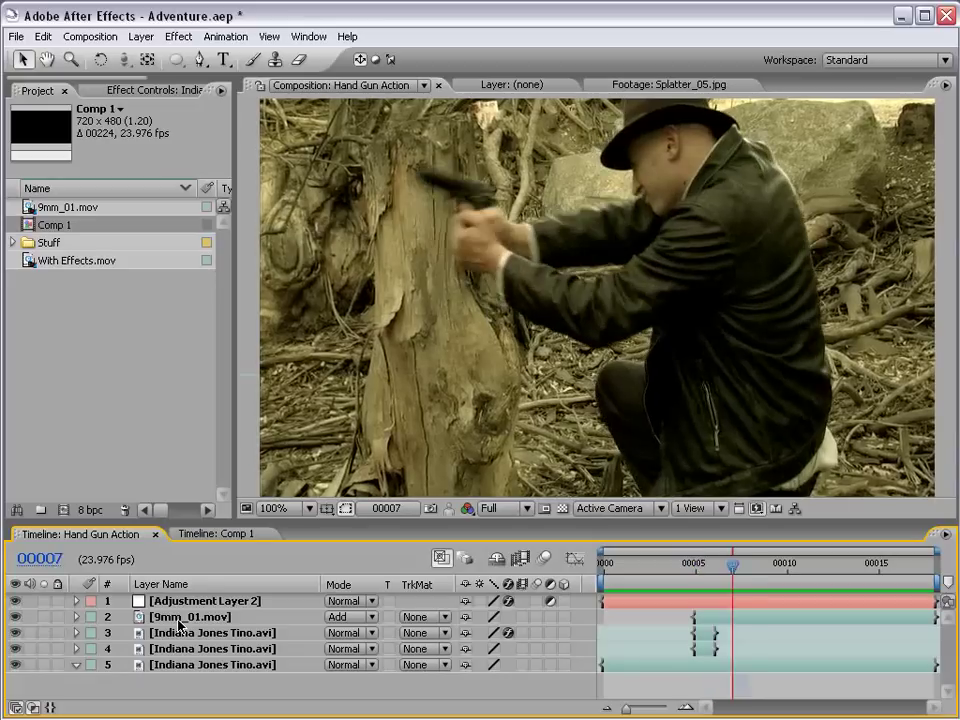
{"action": "key", "text": "Page_Down"}
{"action": "key", "text": "Page_Down"}
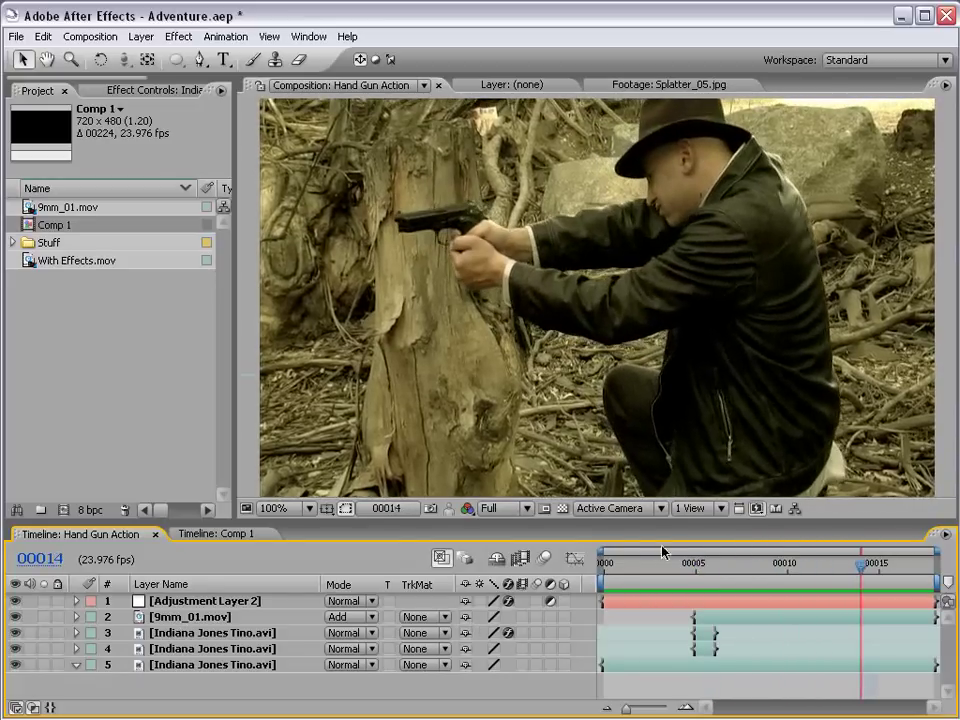
{"action": "mouse_move", "coordinate": [619, 565]}
{"action": "left_mouse_down"}
{"action": "mouse_move", "coordinate": [864, 570]}
{"action": "mouse_move", "coordinate": [609, 574]}
{"action": "left_mouse_up"}
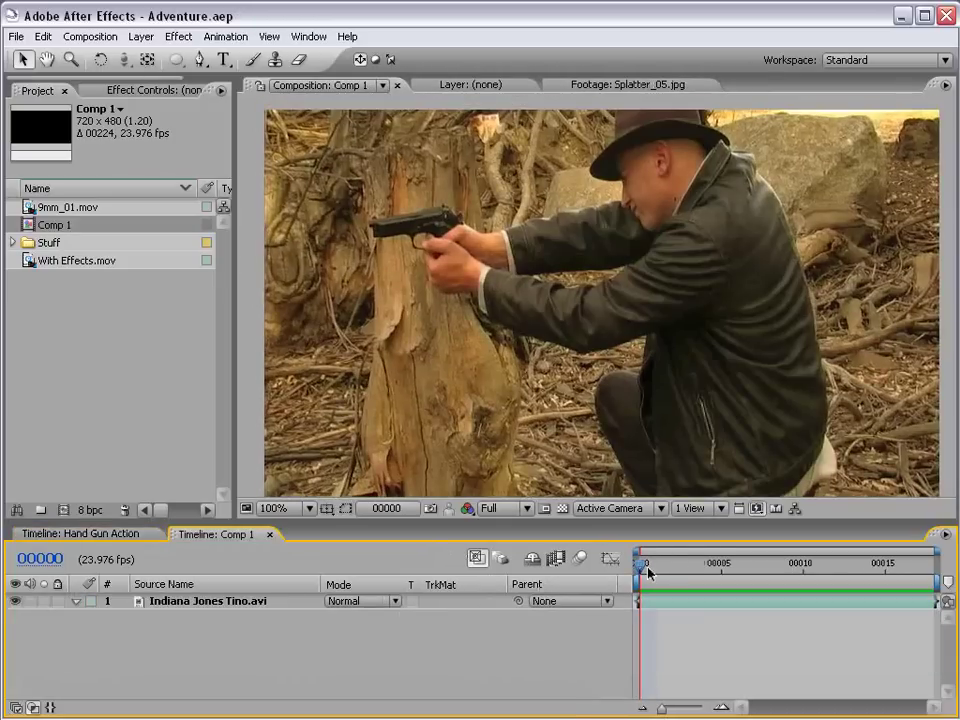
Step: Go to frame 5 of Comp 1 and duplicate the Indiana Jones Tino.avi layer
{"action": "left_click_drag", "start_coordinate": [651, 572], "coordinate": [752, 572]}
{"action": "key", "text": "Page_Up"}
{"action": "key", "text": "Page_Down"}
{"action": "key", "text": "Page_Up"}
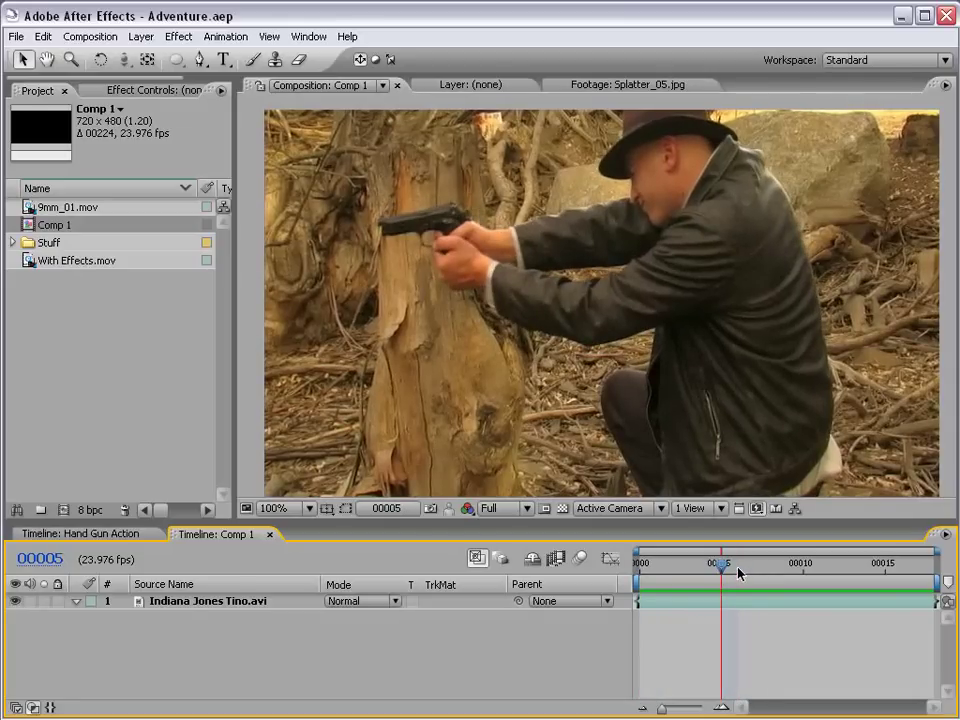
{"action": "left_click", "coordinate": [722, 604]}
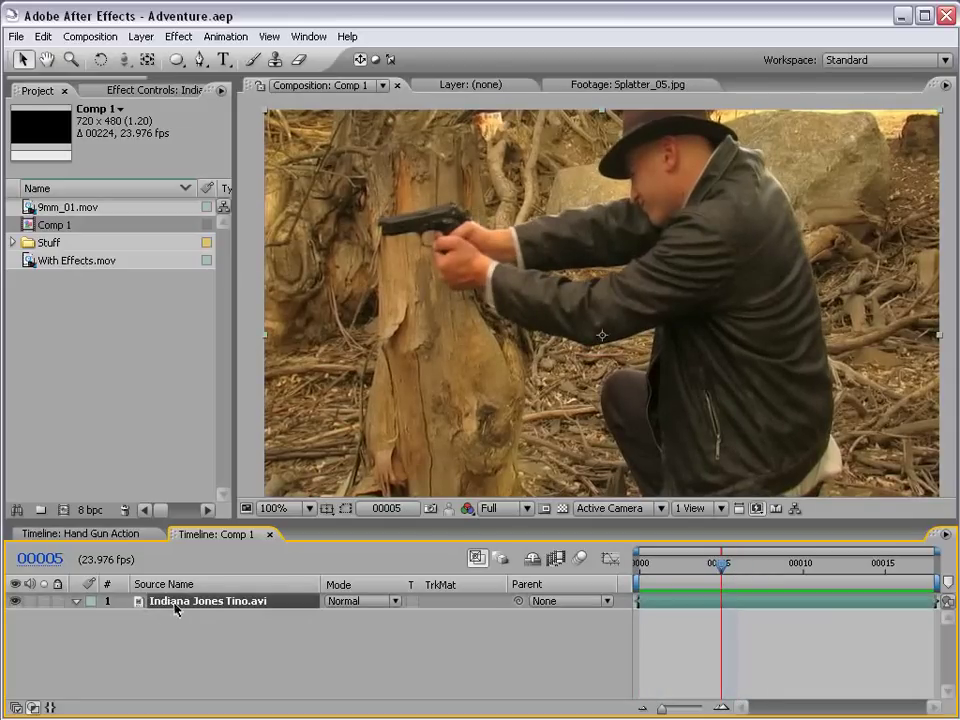
{"action": "key", "text": "ctrl+d"}
{"action": "key", "text": "ctrl+z"}
{"action": "left_click", "coordinate": [43, 36]}
{"action": "left_click", "coordinate": [62, 200]}
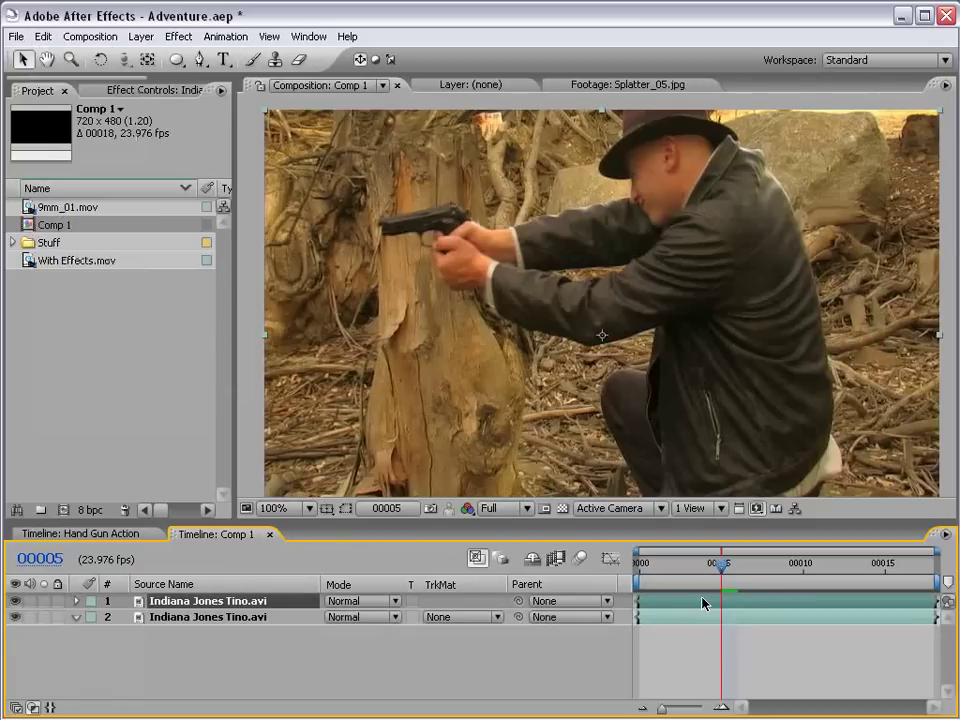
Step: Draw a closed five-point mask around the gun's slide on the upper Indiana Jones Tino.avi layer with the Pen tool
{"action": "left_click_drag", "start_coordinate": [431, 252], "coordinate": [525, 311]}
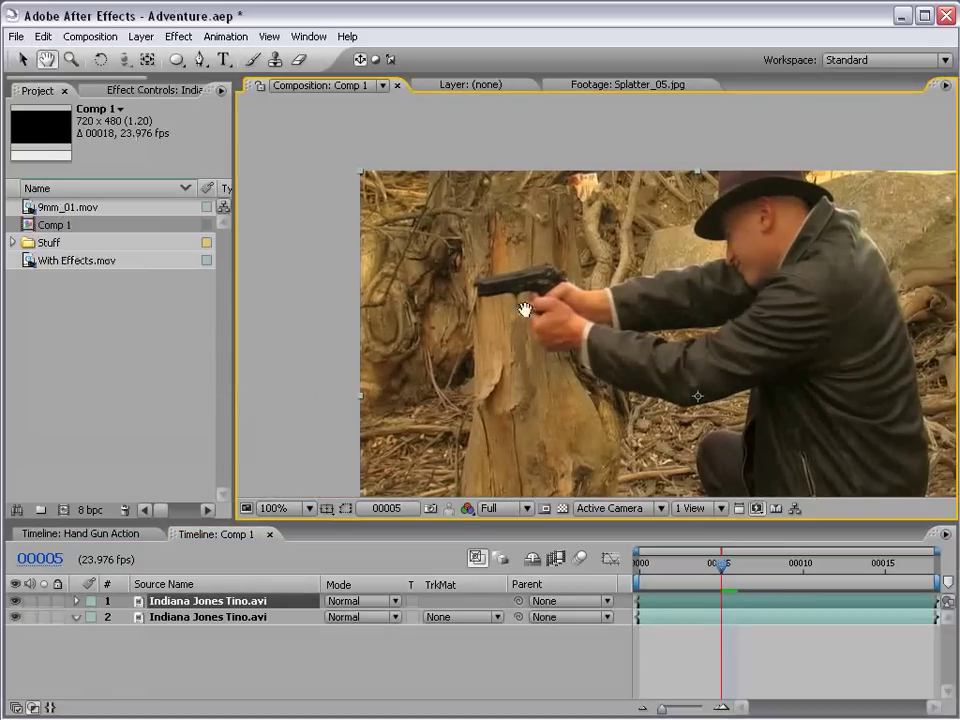
{"action": "scroll", "coordinate": [525, 314], "scroll_direction": "up", "scroll_amount": 1}
{"action": "left_click_drag", "start_coordinate": [452, 317], "coordinate": [551, 345]}
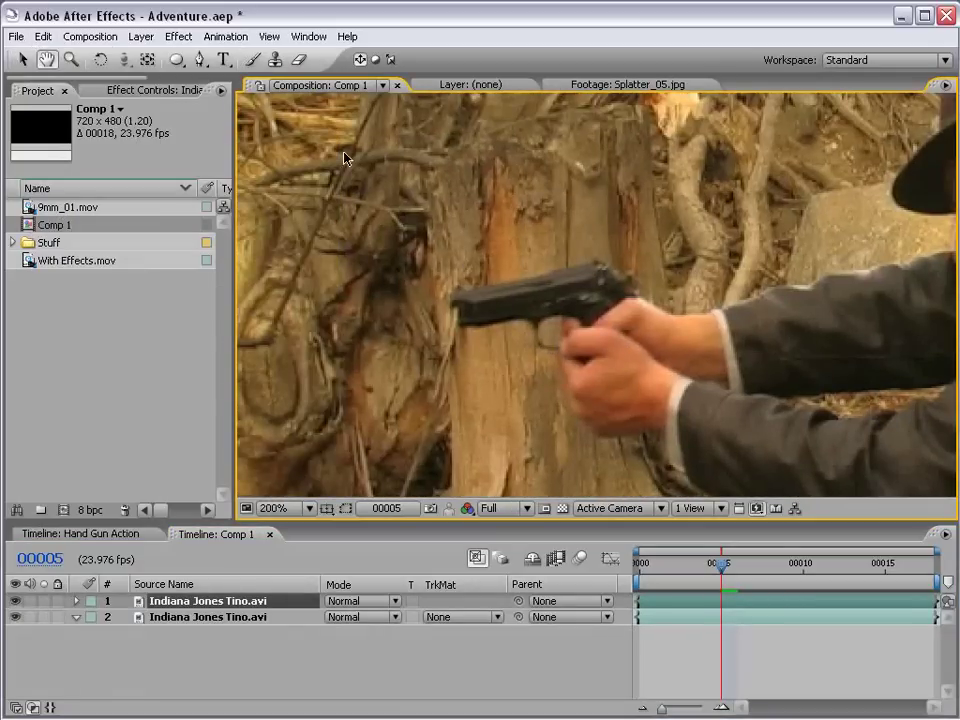
{"action": "left_click", "coordinate": [200, 59]}
{"action": "scroll", "coordinate": [540, 305], "scroll_direction": "up", "scroll_amount": 1}
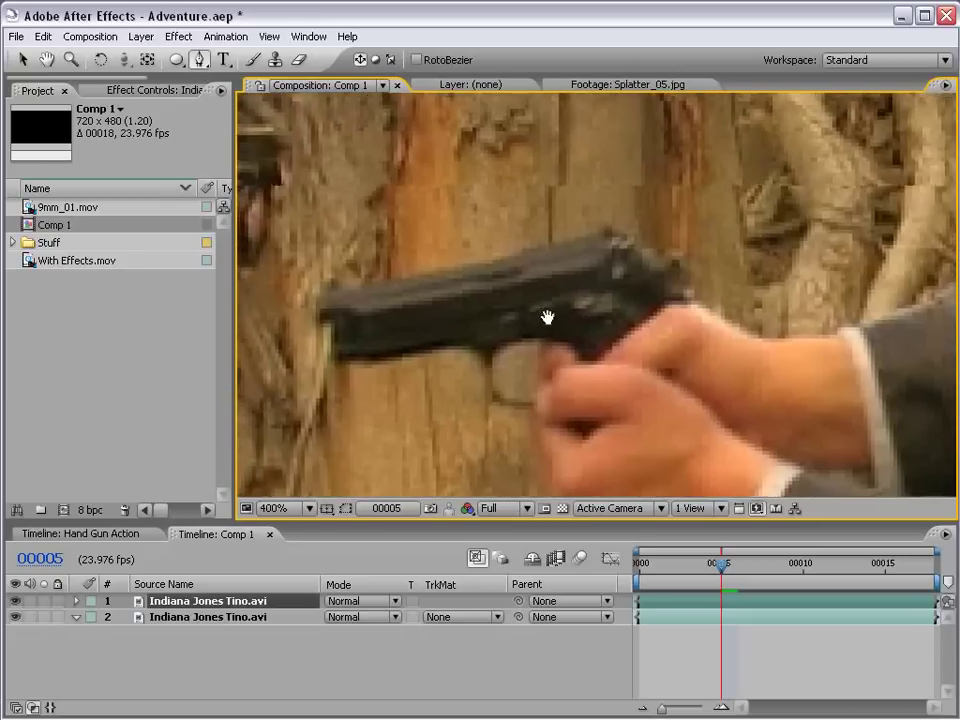
{"action": "left_click_drag", "start_coordinate": [547, 317], "coordinate": [607, 329]}
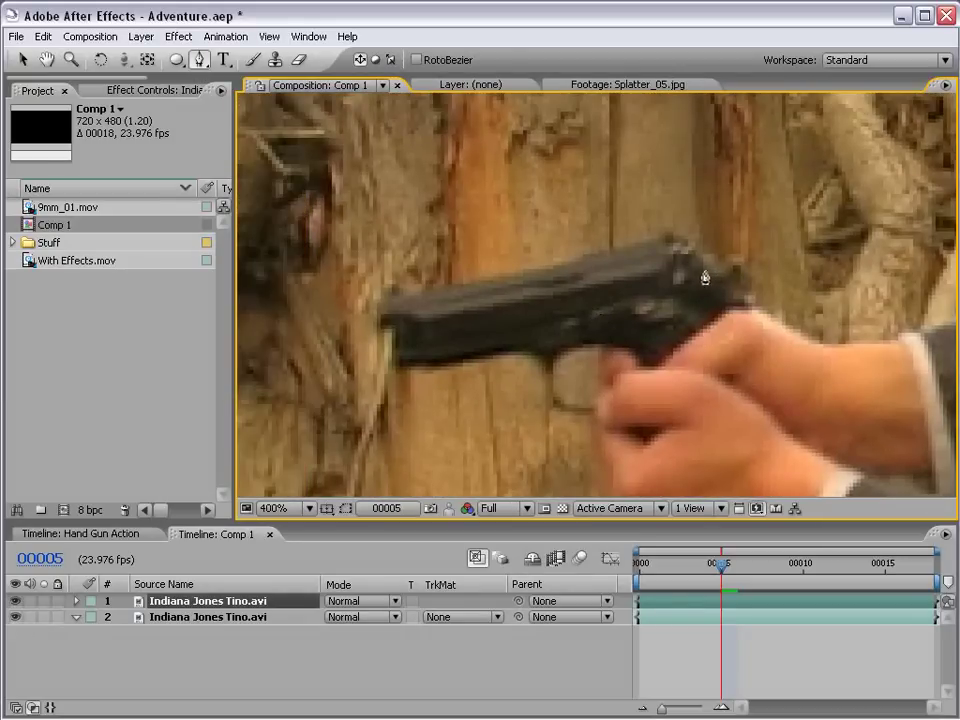
{"action": "left_click", "coordinate": [394, 300]}
{"action": "left_click", "coordinate": [393, 346]}
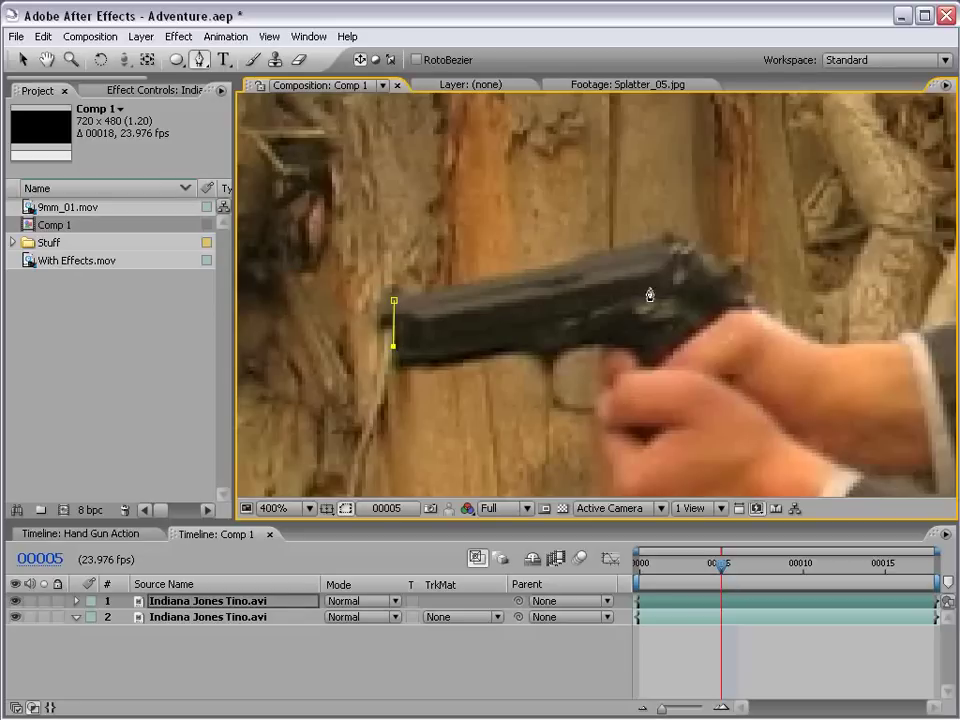
{"action": "left_click", "coordinate": [699, 277]}
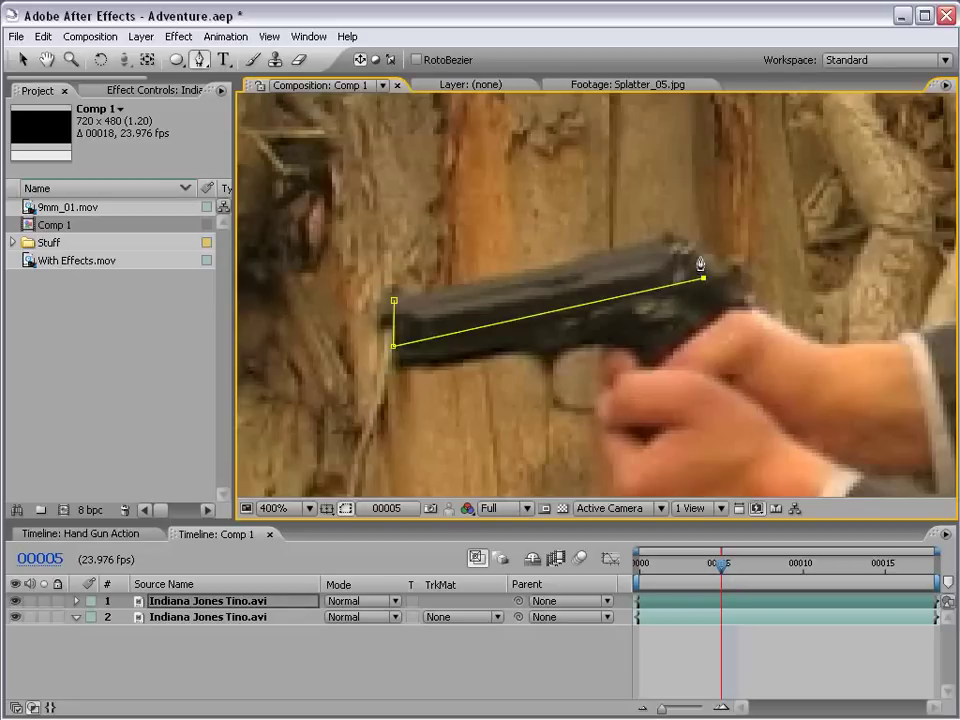
{"action": "left_click", "coordinate": [703, 257]}
{"action": "left_click", "coordinate": [677, 230]}
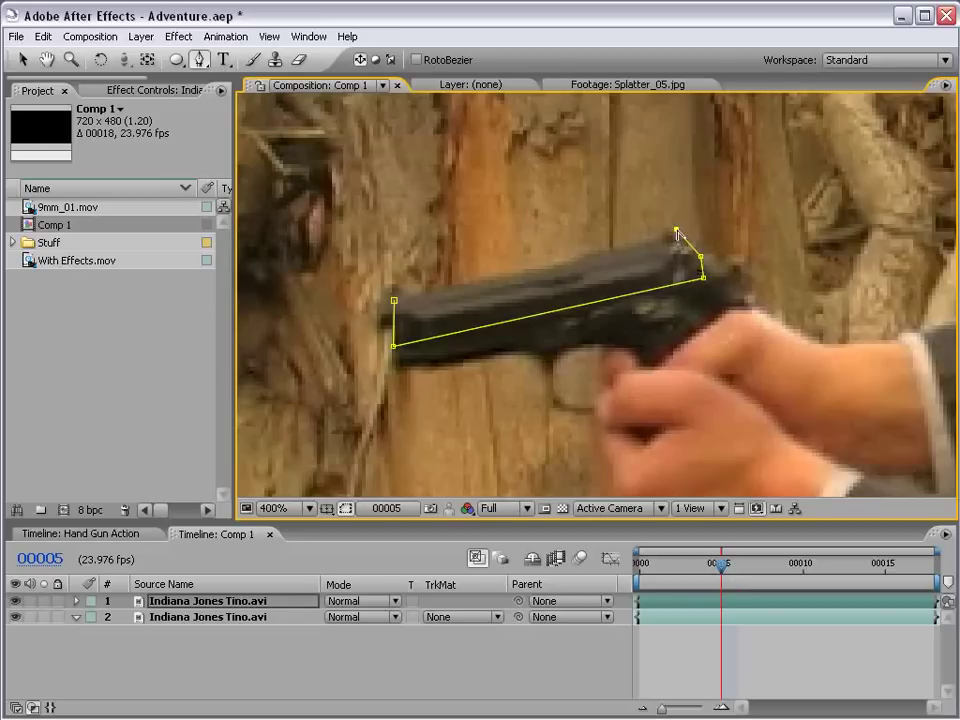
{"action": "left_click", "coordinate": [395, 302]}
Step: Move the mask's upper rear point slightly down to fit the top of the gun's slide
{"action": "left_click", "coordinate": [721, 643]}
{"action": "left_click", "coordinate": [699, 602]}
{"action": "key", "text": "v"}
{"action": "left_click_drag", "start_coordinate": [676, 229], "coordinate": [675, 232]}
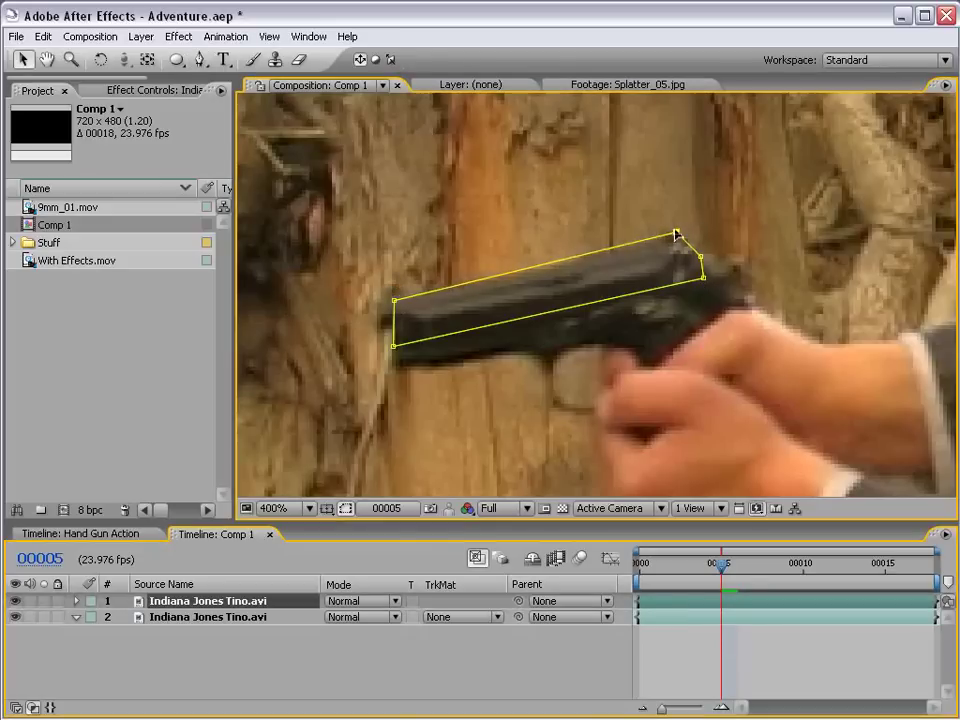
{"action": "left_click", "coordinate": [676, 232]}
{"action": "left_click", "coordinate": [703, 600]}
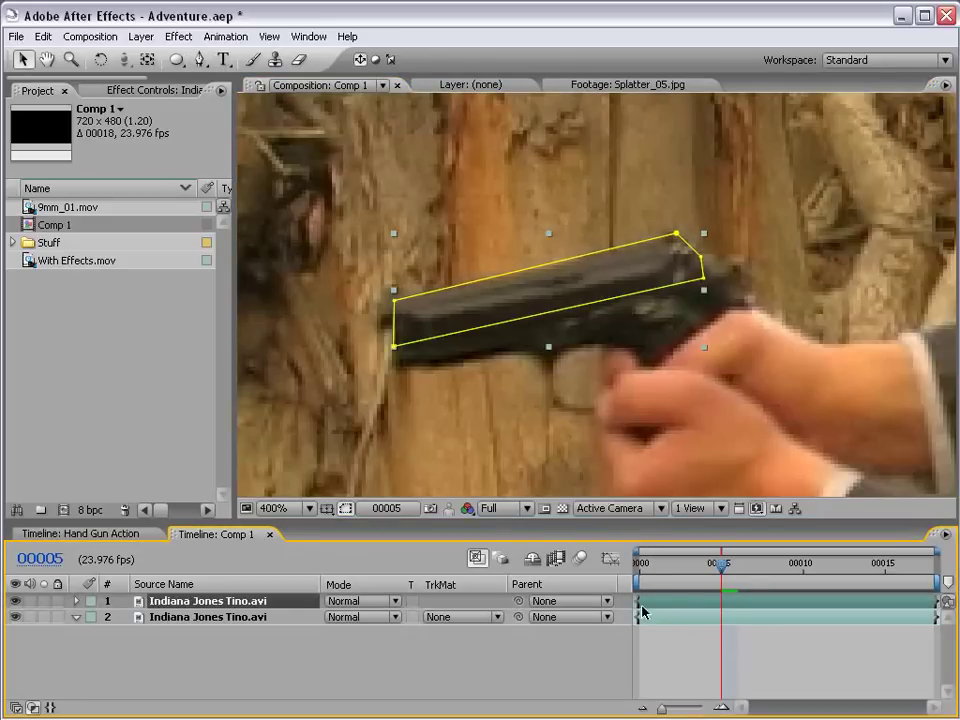
Step: Trim the masked upper layer so that it lasts only for frame 5
{"action": "left_click_drag", "start_coordinate": [636, 601], "coordinate": [718, 602]}
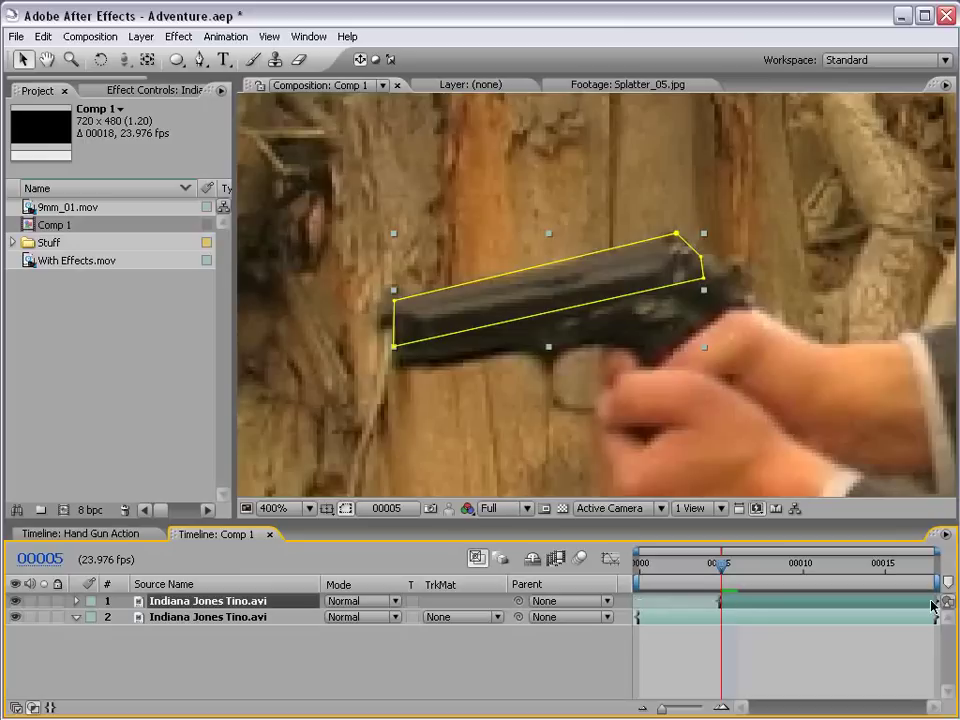
{"action": "left_click_drag", "start_coordinate": [938, 601], "coordinate": [722, 567]}
{"action": "left_click", "coordinate": [789, 690]}
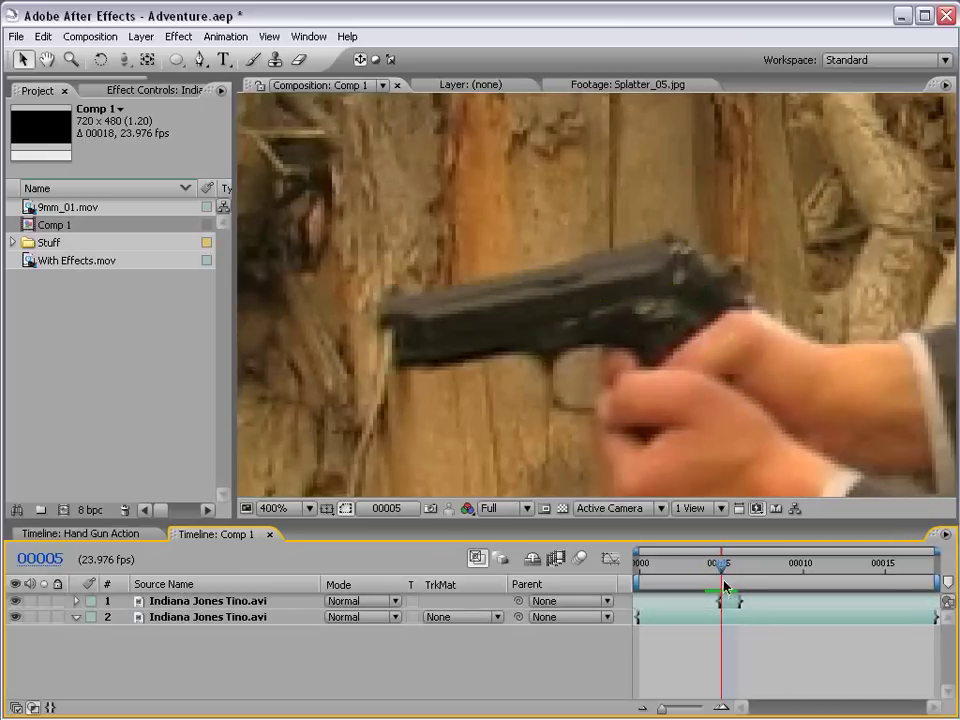
Step: Hide the mask outline, shift the masked slide backward along the gun toward the hands, and check the neighbouring frames
{"action": "left_click", "coordinate": [731, 604]}
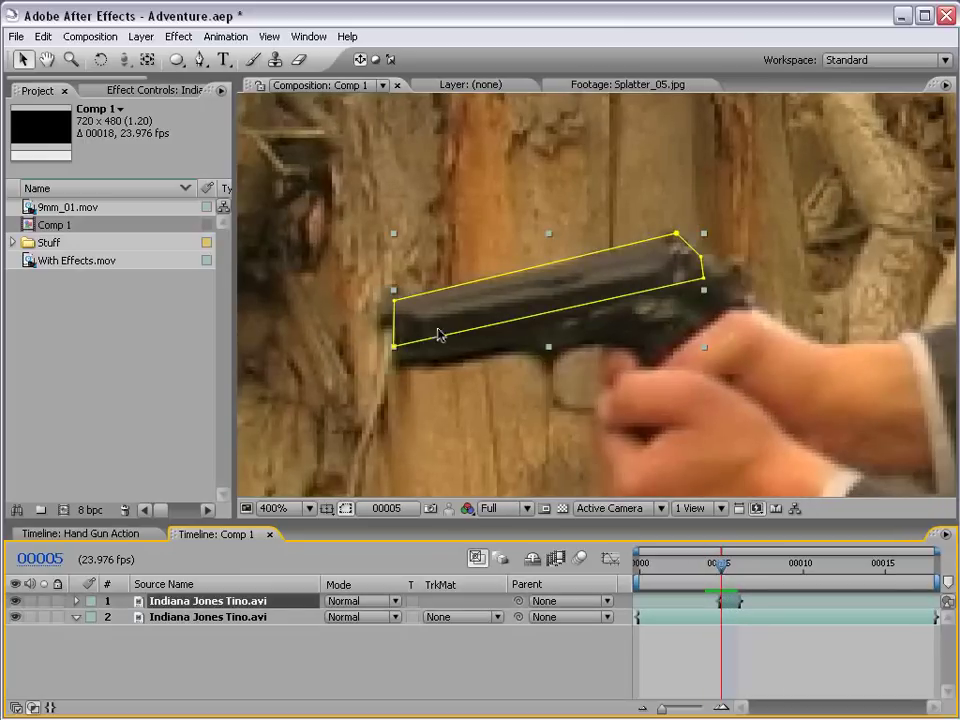
{"action": "left_click", "coordinate": [345, 508]}
{"action": "left_click", "coordinate": [345, 508]}
{"action": "left_click", "coordinate": [345, 508]}
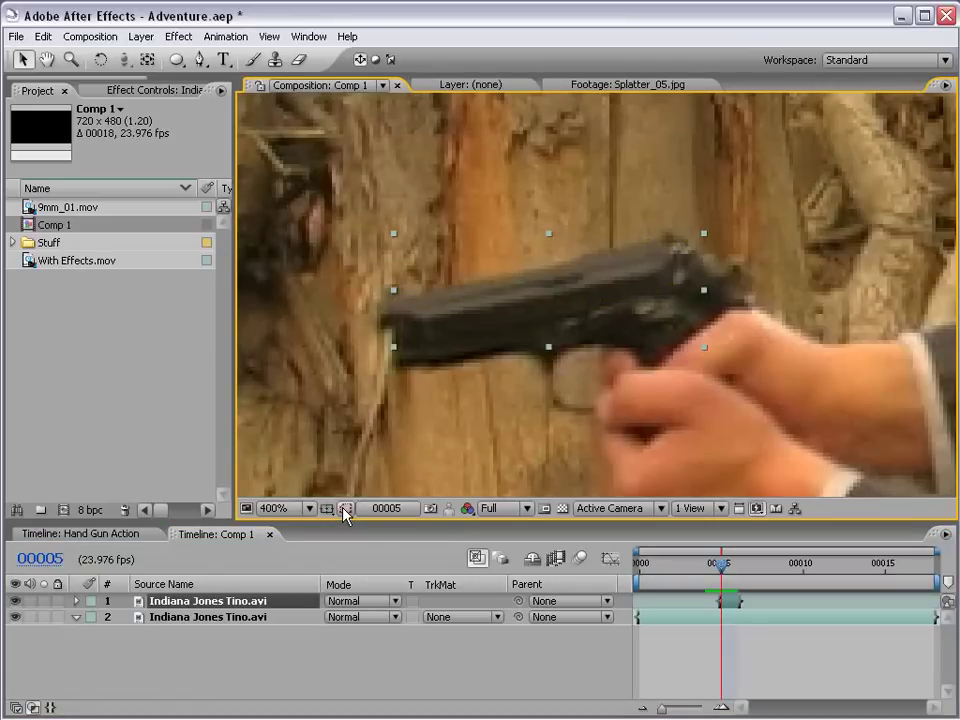
{"action": "left_click_drag", "start_coordinate": [500, 308], "coordinate": [565, 298]}
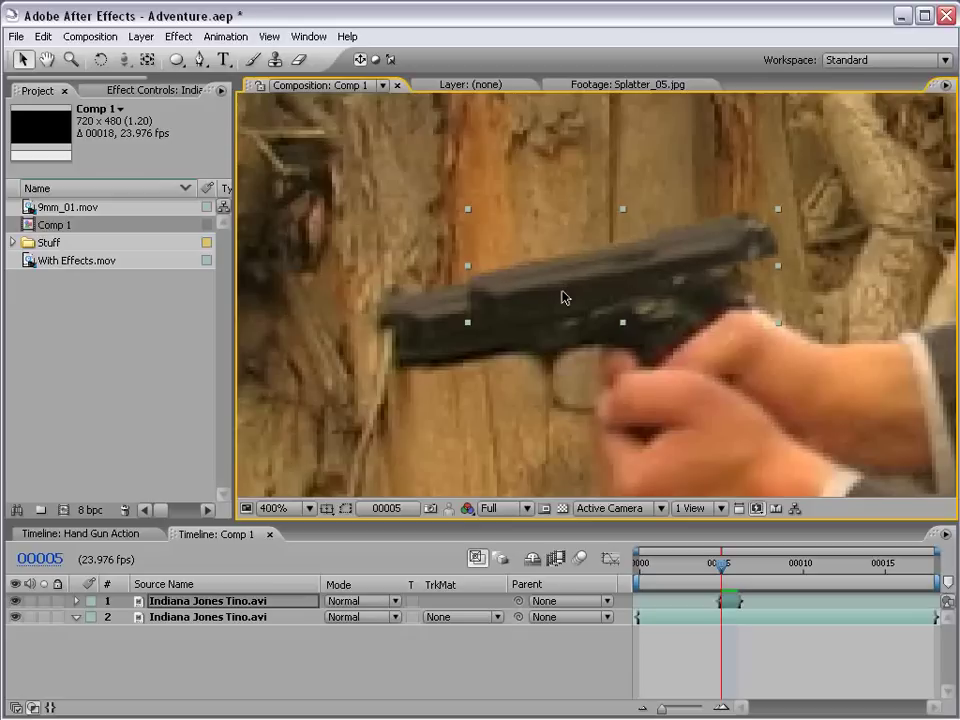
{"action": "left_click", "coordinate": [728, 655]}
{"action": "key", "text": "comma"}
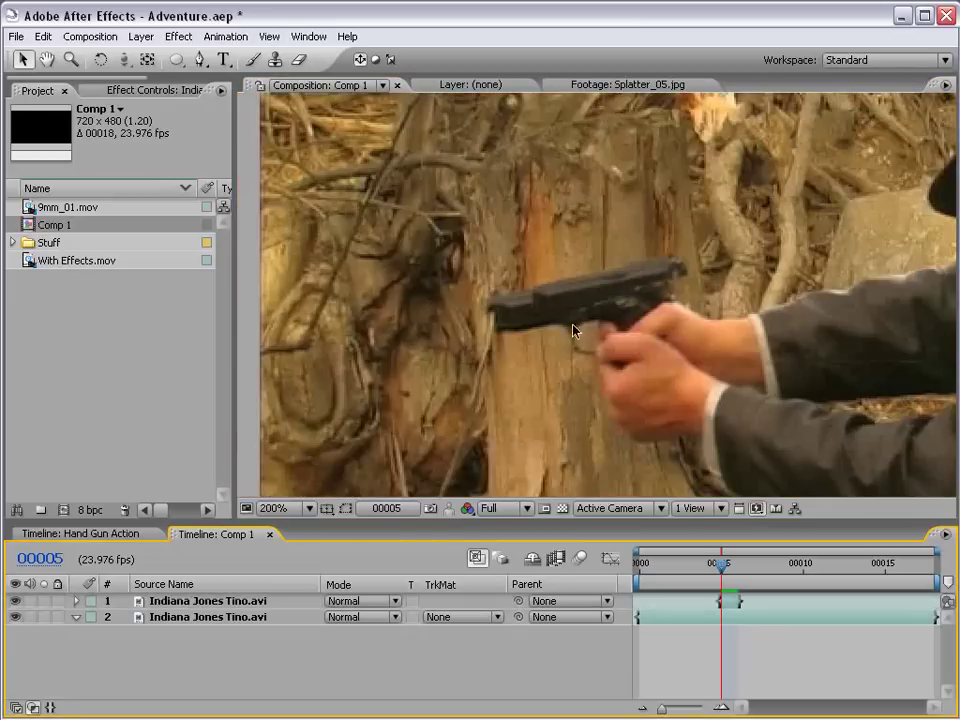
{"action": "key", "text": "Page_Down"}
{"action": "key", "text": "Page_Up"}
{"action": "key", "text": "Page_Up"}
{"action": "key", "text": "Page_Down"}
Step: Apply a Directional Blur effect to the masked slide layer with Direction at -102°, along the barrel
{"action": "left_click", "coordinate": [604, 292]}
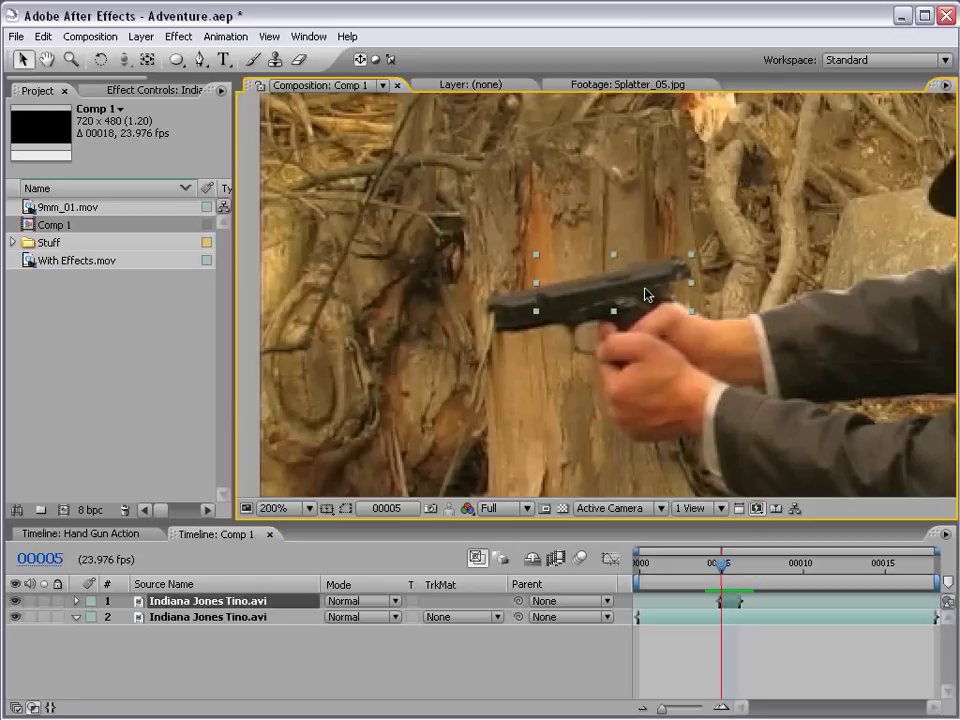
{"action": "left_click", "coordinate": [180, 37]}
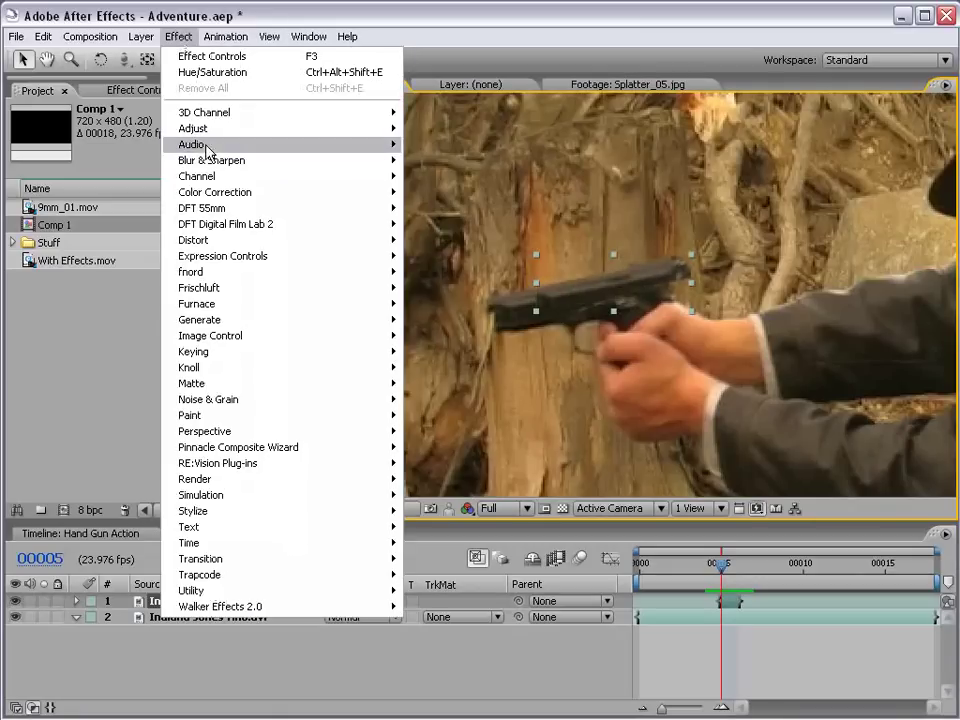
{"action": "mouse_move", "coordinate": [336, 163]}
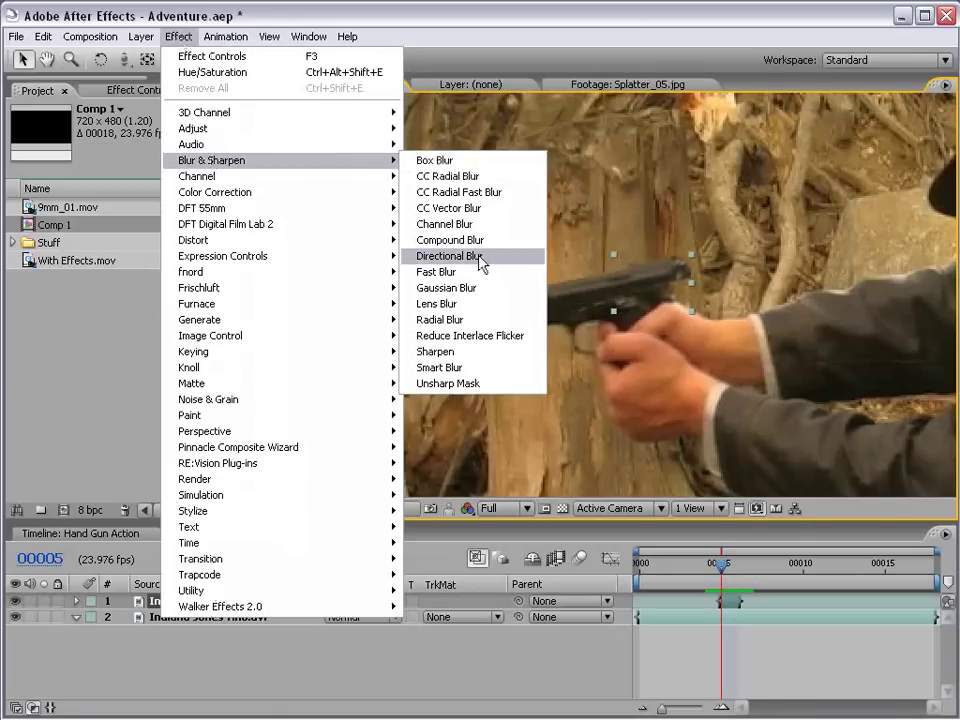
{"action": "left_click", "coordinate": [448, 256]}
{"action": "left_click_drag", "start_coordinate": [100, 195], "coordinate": [110, 190]}
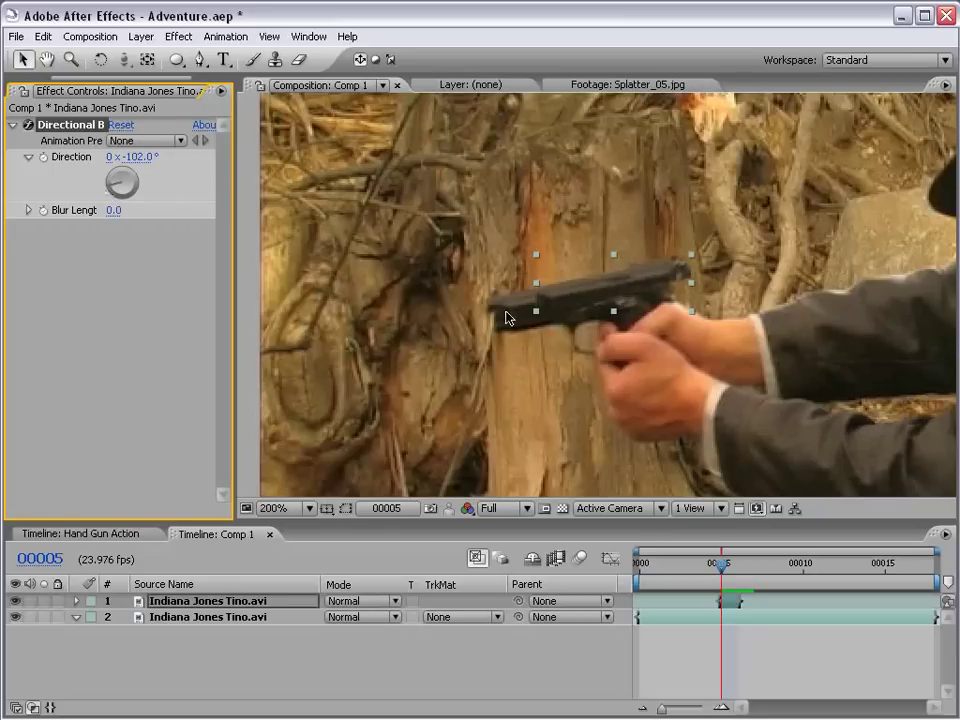
Step: Refine the slide's Directional Blur to a Direction of -101° and a Blur Length of 5.9, and check the result
{"action": "left_click_drag", "start_coordinate": [113, 211], "coordinate": [121, 210]}
{"action": "left_click_drag", "start_coordinate": [185, 210], "coordinate": [369, 159]}
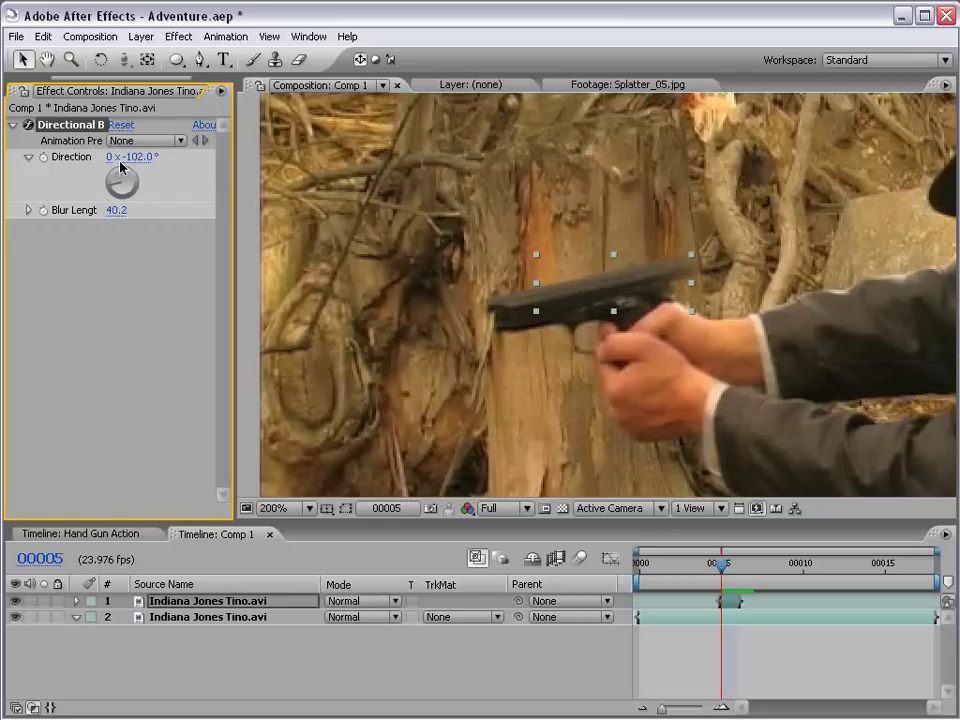
{"action": "left_click_drag", "start_coordinate": [106, 180], "coordinate": [28, 211]}
{"action": "left_click_drag", "start_coordinate": [122, 214], "coordinate": [4, 209]}
{"action": "left_click", "coordinate": [27, 210]}
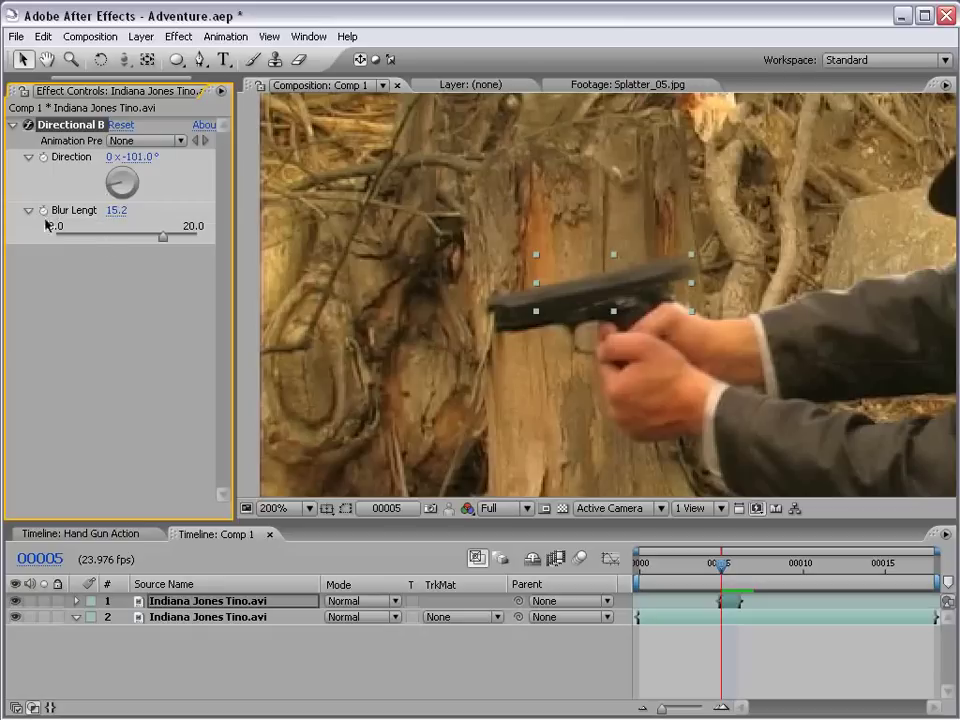
{"action": "left_click_drag", "start_coordinate": [164, 237], "coordinate": [98, 237]}
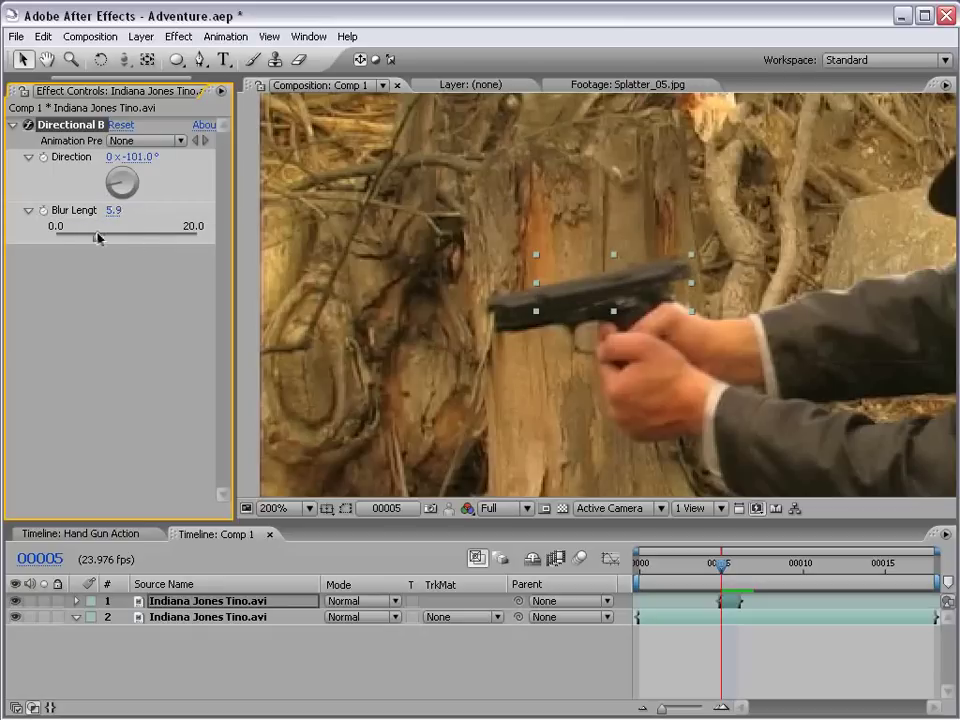
{"action": "left_click", "coordinate": [757, 667]}
{"action": "scroll", "coordinate": [662, 375], "scroll_direction": "down", "scroll_amount": 1}
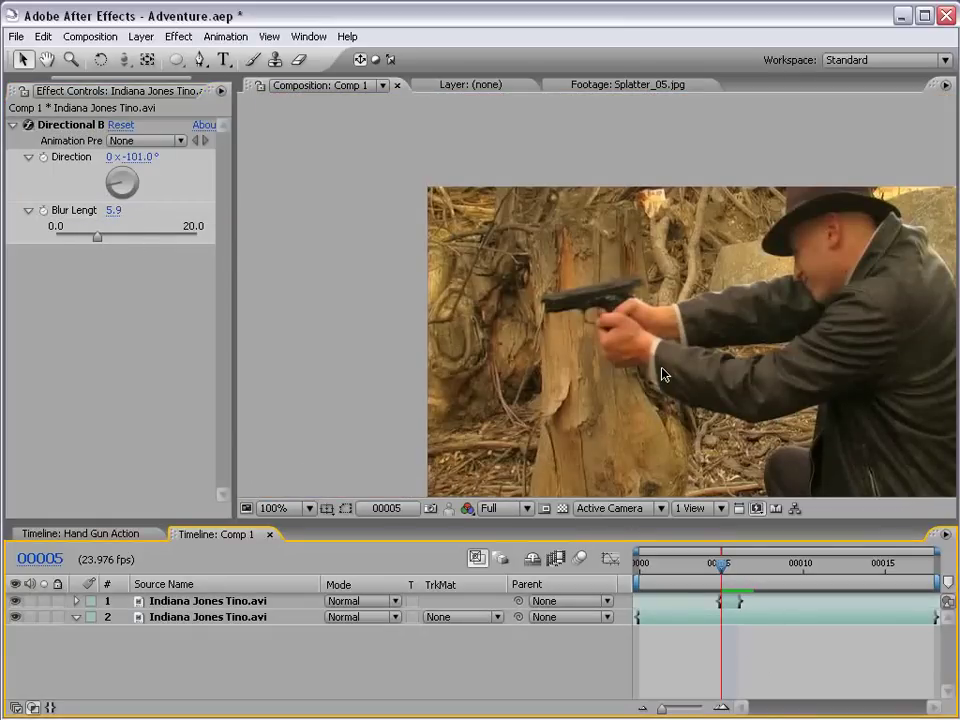
{"action": "scroll", "coordinate": [662, 375], "scroll_direction": "up", "scroll_amount": 1}
{"action": "key", "text": "Page_Up"}
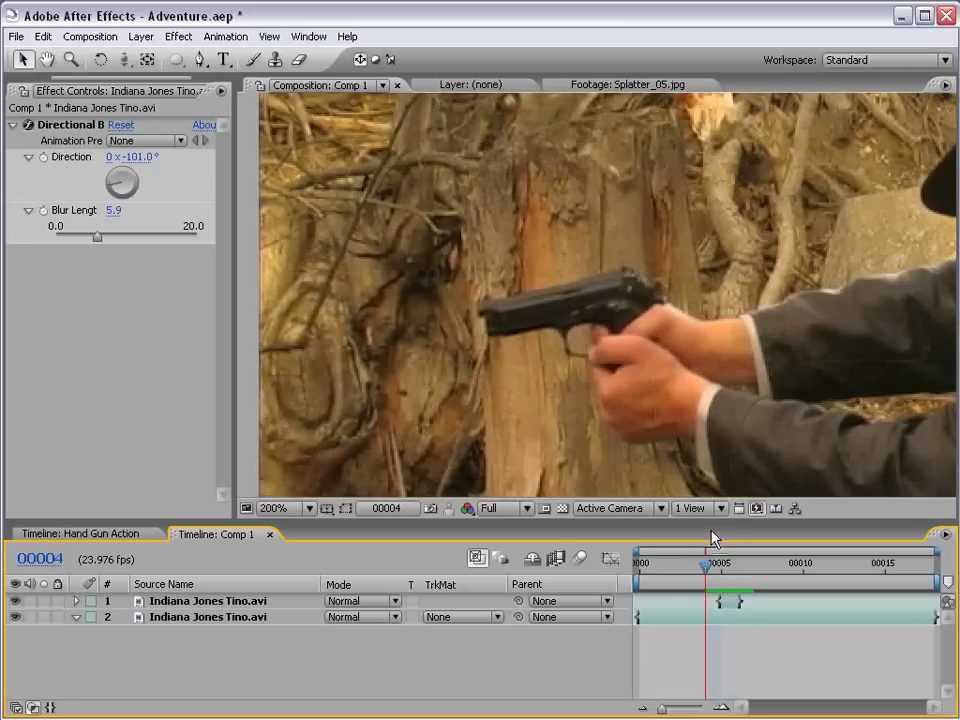
Step: Step repeatedly between frames 4 and 5 to compare the faked slide recoil with the original gun
{"action": "left_click", "coordinate": [729, 586]}
{"action": "left_click", "coordinate": [733, 601]}
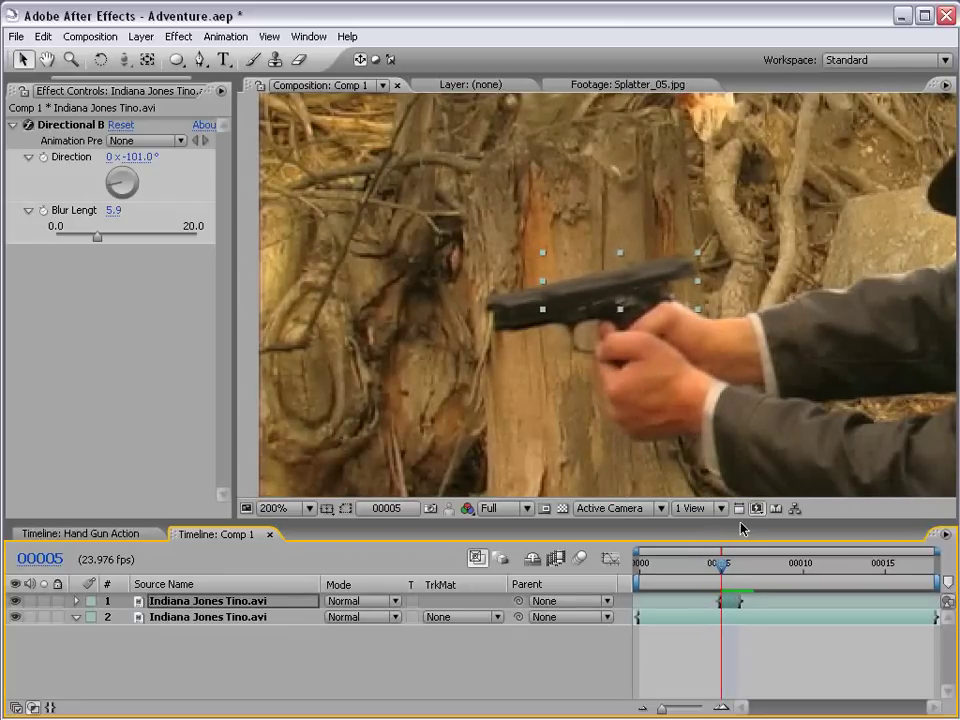
{"action": "left_click", "coordinate": [798, 644]}
{"action": "key", "text": "Page_Up"}
{"action": "key", "text": "Page_Down"}
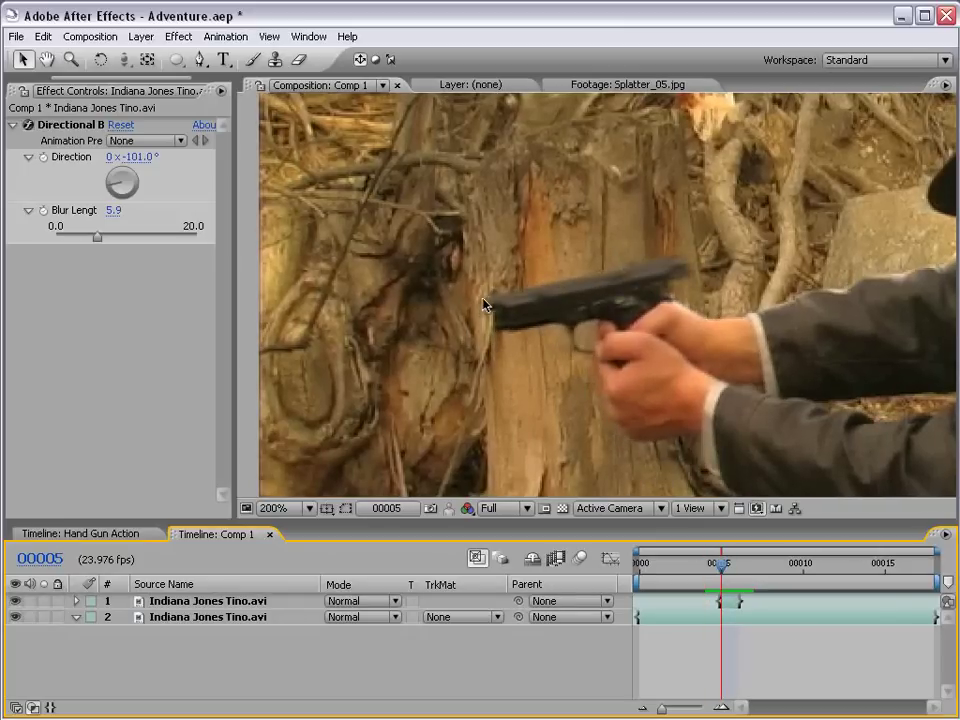
{"action": "key", "text": "Page_Up"}
{"action": "key", "text": "Page_Down"}
{"action": "key", "text": "Page_Up"}
{"action": "key", "text": "Page_Down"}
{"action": "key", "text": "Page_Up"}
{"action": "key", "text": "Page_Down"}
{"action": "key", "text": "Page_Up"}
{"action": "key", "text": "Page_Down"}
{"action": "key", "text": "Page_Up"}
{"action": "key", "text": "Page_Down"}
{"action": "left_click", "coordinate": [737, 603]}
{"action": "left_click", "coordinate": [745, 653]}
Step: Look through the frames after the shot up to frame 9, settling on frame 8 to examine the background behind the barrel
{"action": "key", "text": "h"}
{"action": "left_click_drag", "start_coordinate": [540, 368], "coordinate": [549, 364]}
{"action": "scroll", "coordinate": [549, 364], "scroll_direction": "up", "scroll_amount": 1}
{"action": "left_click_drag", "start_coordinate": [460, 323], "coordinate": [481, 322]}
{"action": "scroll", "coordinate": [653, 345], "scroll_direction": "down", "scroll_amount": 1}
{"action": "key", "text": "v"}
{"action": "left_click_drag", "start_coordinate": [722, 563], "coordinate": [779, 553]}
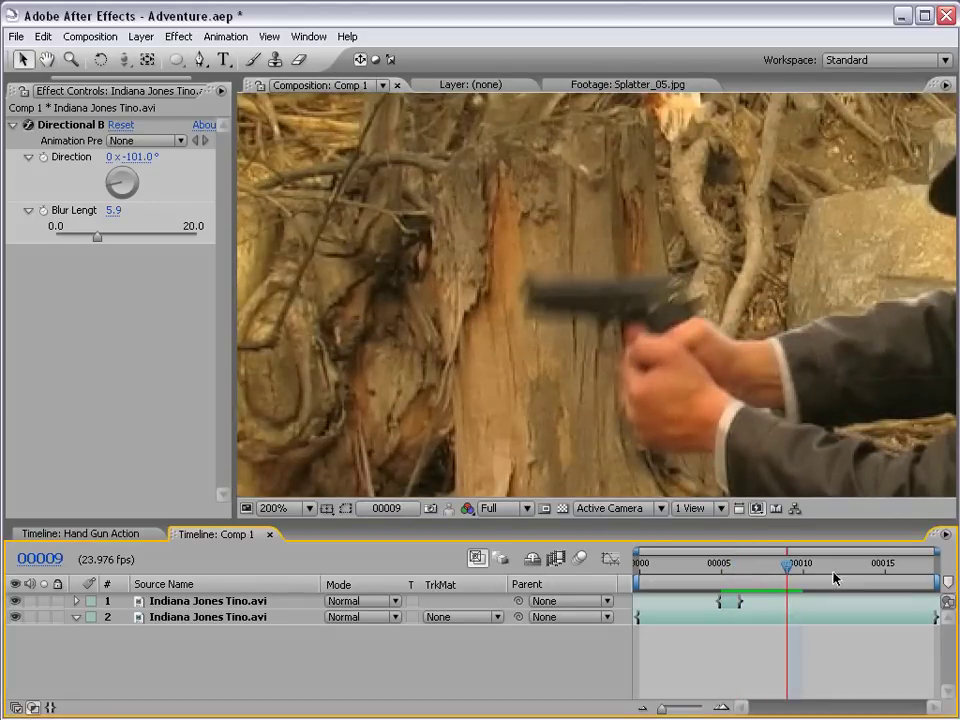
{"action": "left_click", "coordinate": [768, 568]}
{"action": "scroll", "coordinate": [453, 286], "scroll_direction": "down", "scroll_amount": 1}
{"action": "key", "text": "h"}
{"action": "left_click_drag", "start_coordinate": [631, 341], "coordinate": [503, 283]}
{"action": "scroll", "coordinate": [587, 309], "scroll_direction": "up", "scroll_amount": 1}
{"action": "left_click_drag", "start_coordinate": [404, 250], "coordinate": [584, 307]}
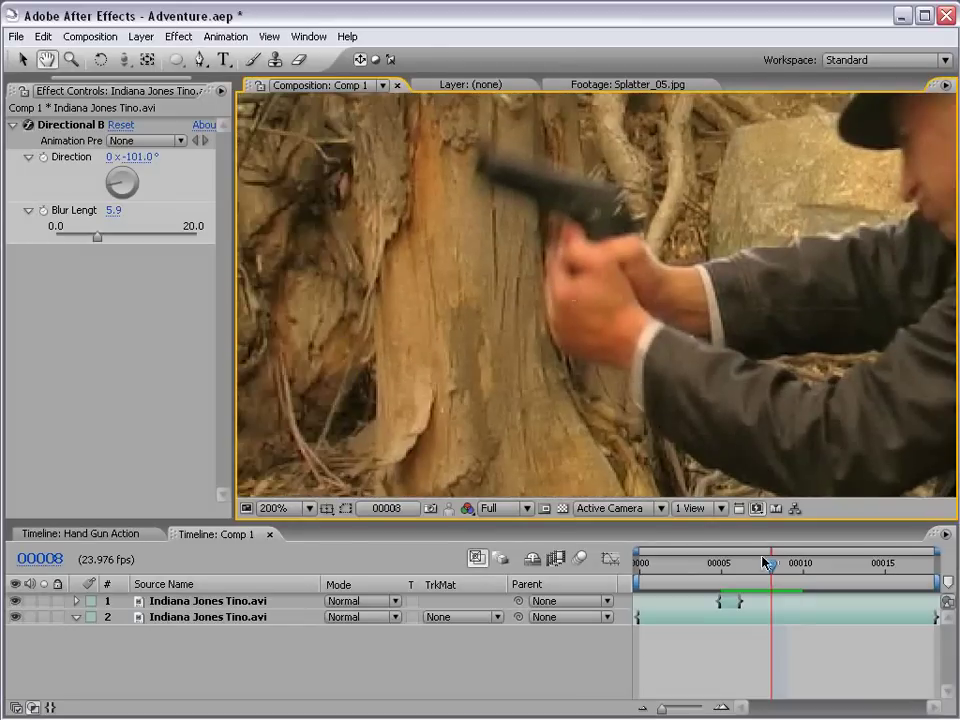
Step: Duplicate the full-length footage layer, trimmed to the single frame 8, and place that copy at frame 5
{"action": "key", "text": "v"}
{"action": "left_click", "coordinate": [774, 619]}
{"action": "key", "text": "ctrl+d"}
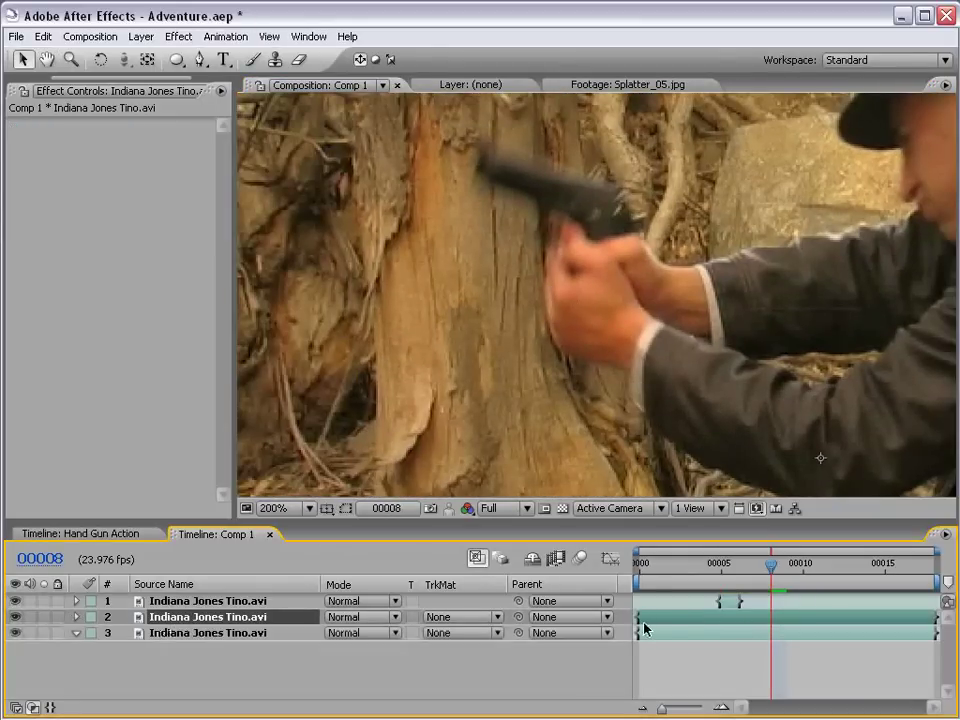
{"action": "left_click_drag", "start_coordinate": [638, 620], "coordinate": [771, 620]}
{"action": "left_click_drag", "start_coordinate": [936, 620], "coordinate": [751, 621]}
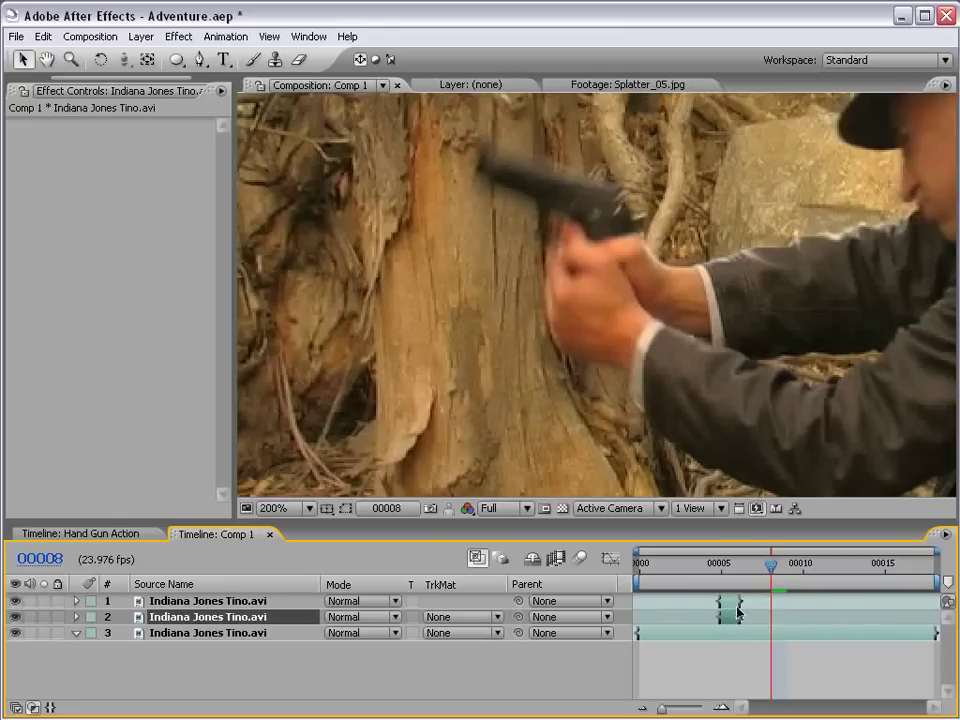
{"action": "left_click", "coordinate": [720, 566]}
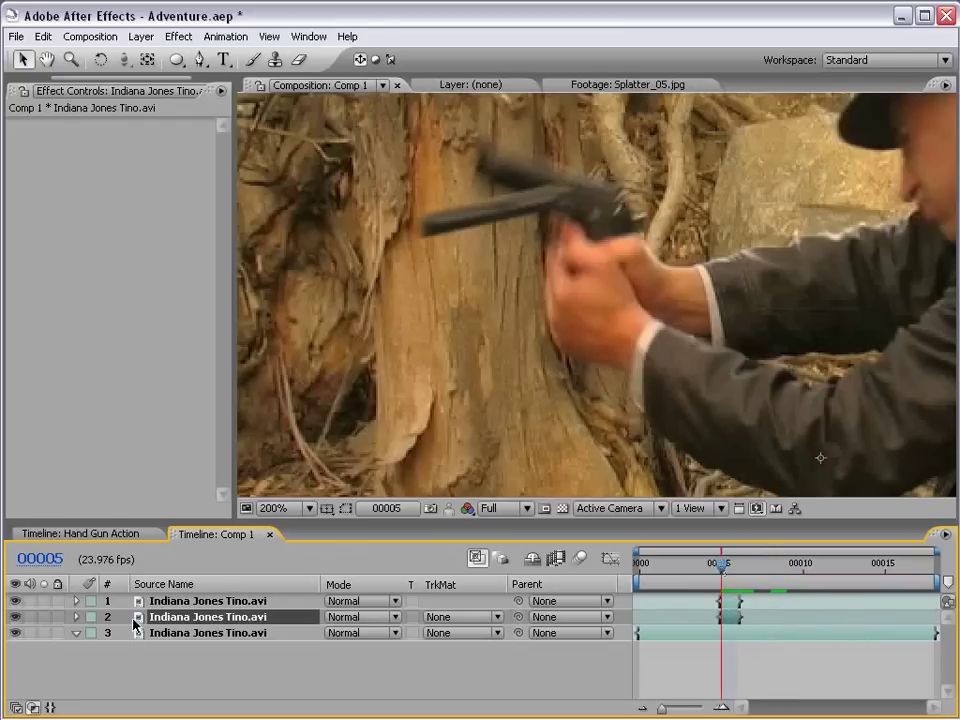
Step: Show the Opacity property of the duplicated one-frame middle layer and rename the layer as CLEAN PLATE
{"action": "scroll", "coordinate": [539, 355], "scroll_direction": "down", "scroll_amount": 1}
{"action": "left_click_drag", "start_coordinate": [539, 355], "coordinate": [489, 345]}
{"action": "scroll", "coordinate": [480, 344], "scroll_direction": "up", "scroll_amount": 1}
{"action": "left_click_drag", "start_coordinate": [510, 283], "coordinate": [635, 293]}
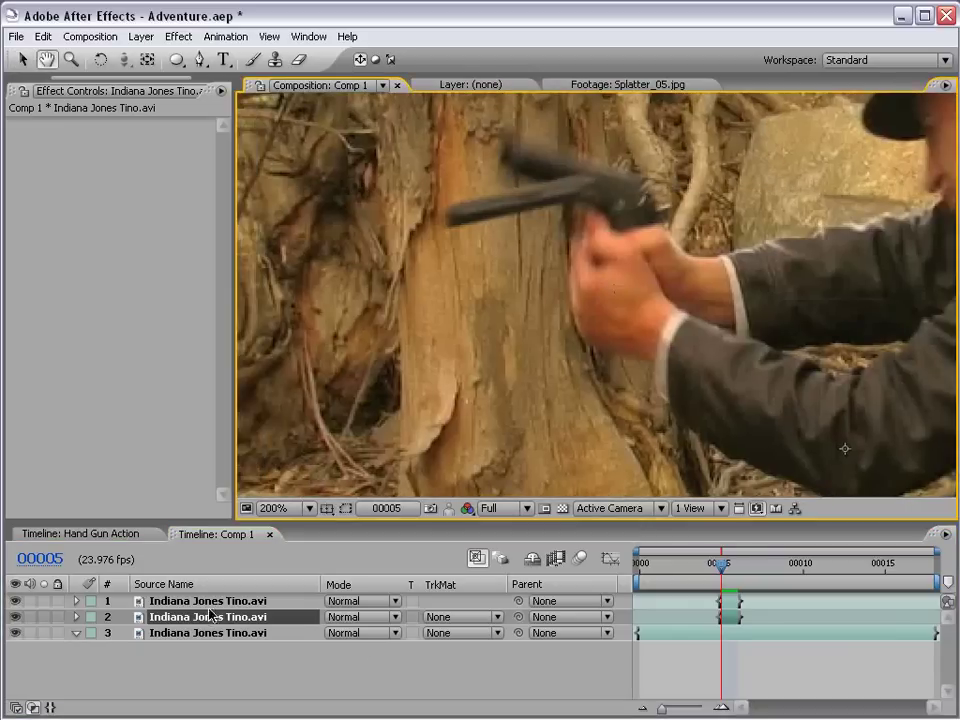
{"action": "key", "text": "t"}
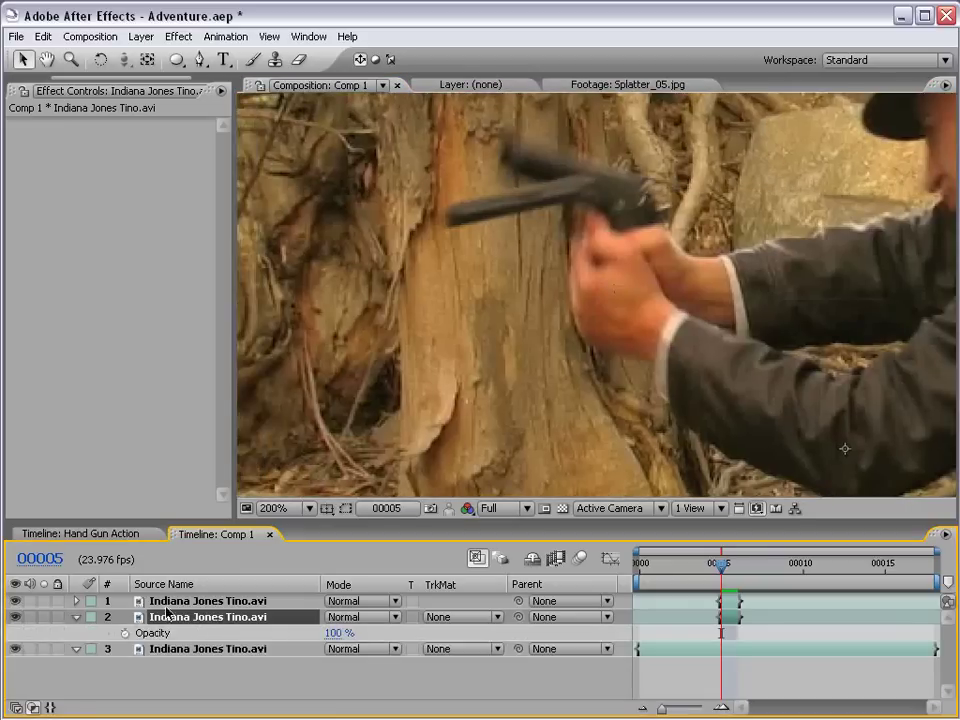
{"action": "key", "text": "Return"}
{"action": "type", "text": "CLE"}
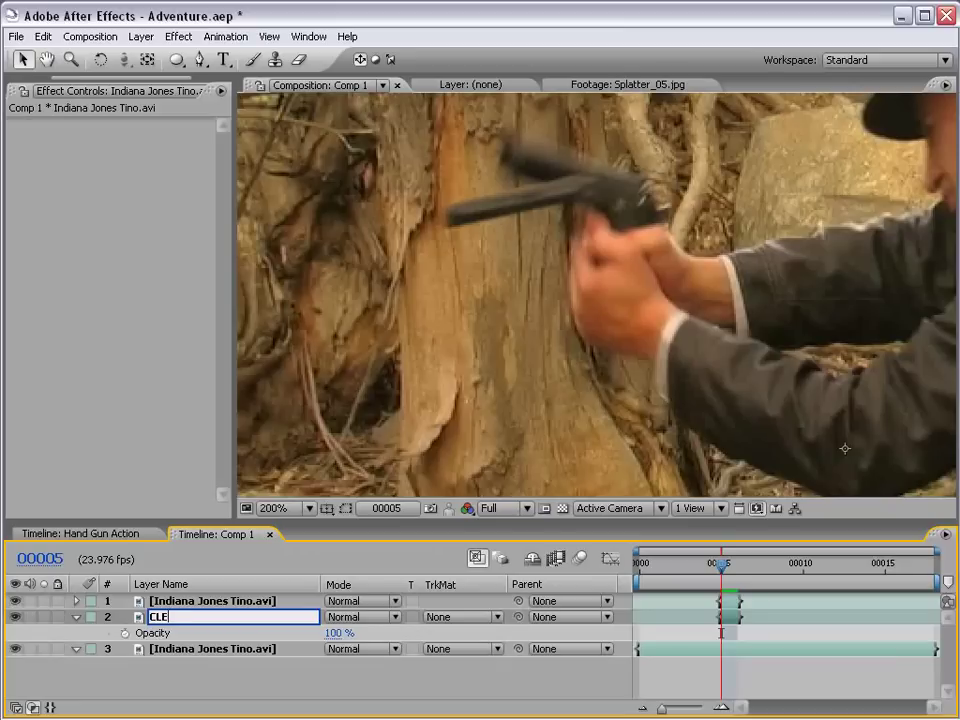
{"action": "type", "text": "AN PLATE"}
{"action": "key", "text": "Return"}
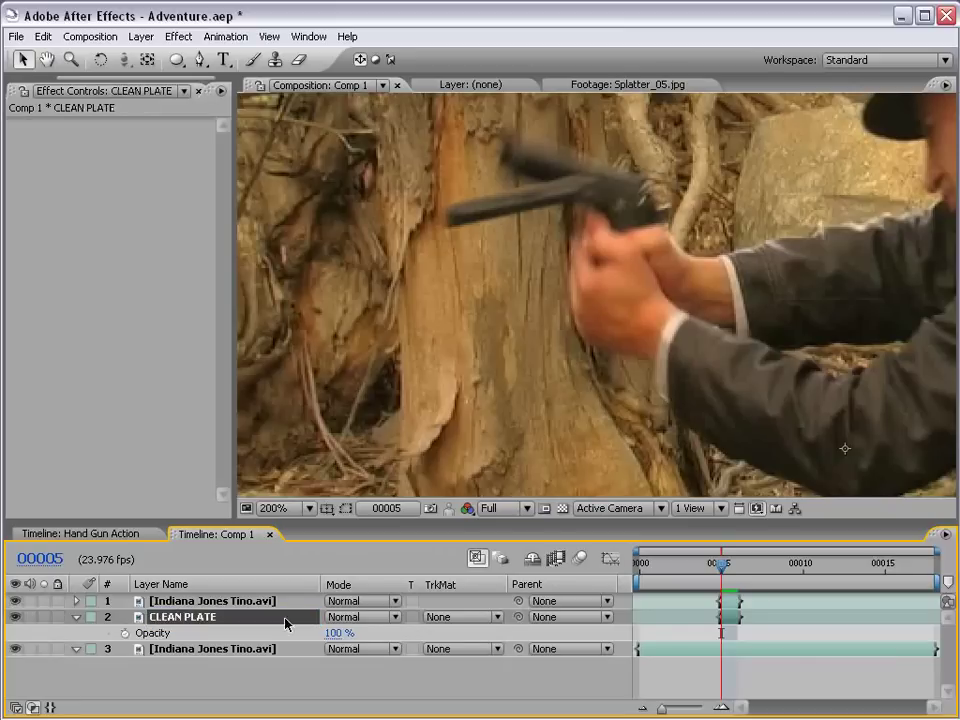
Step: Lower the CLEAN PLATE layer's opacity to 41% to compare it with the footage beneath
{"action": "left_click", "coordinate": [328, 633]}
{"action": "left_click_drag", "start_coordinate": [328, 633], "coordinate": [278, 616]}
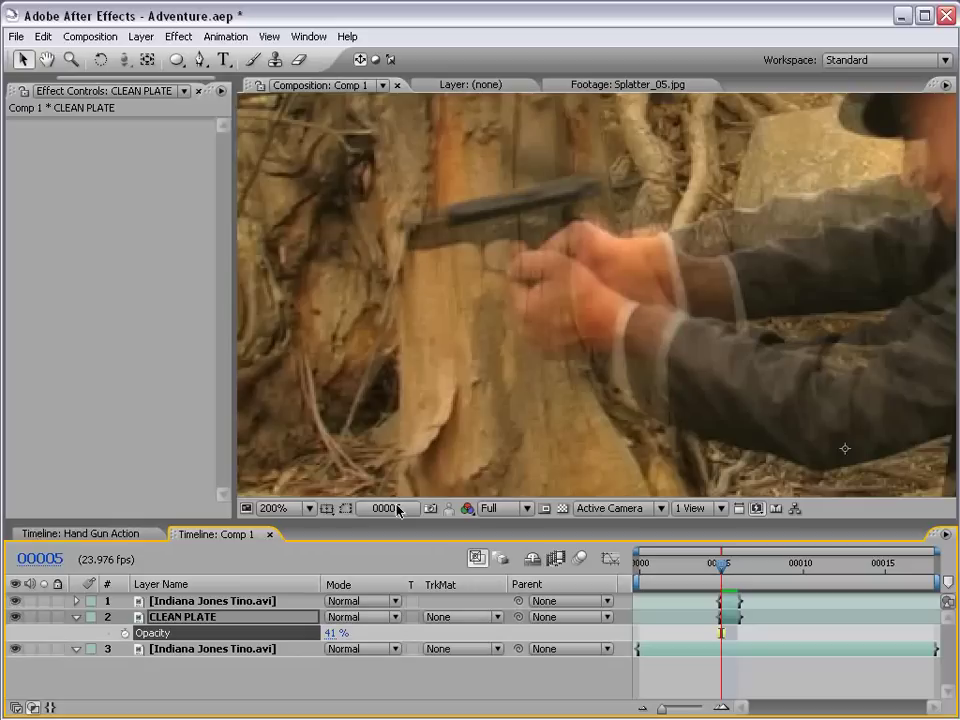
{"action": "left_click", "coordinate": [355, 618]}
{"action": "left_click", "coordinate": [355, 620]}
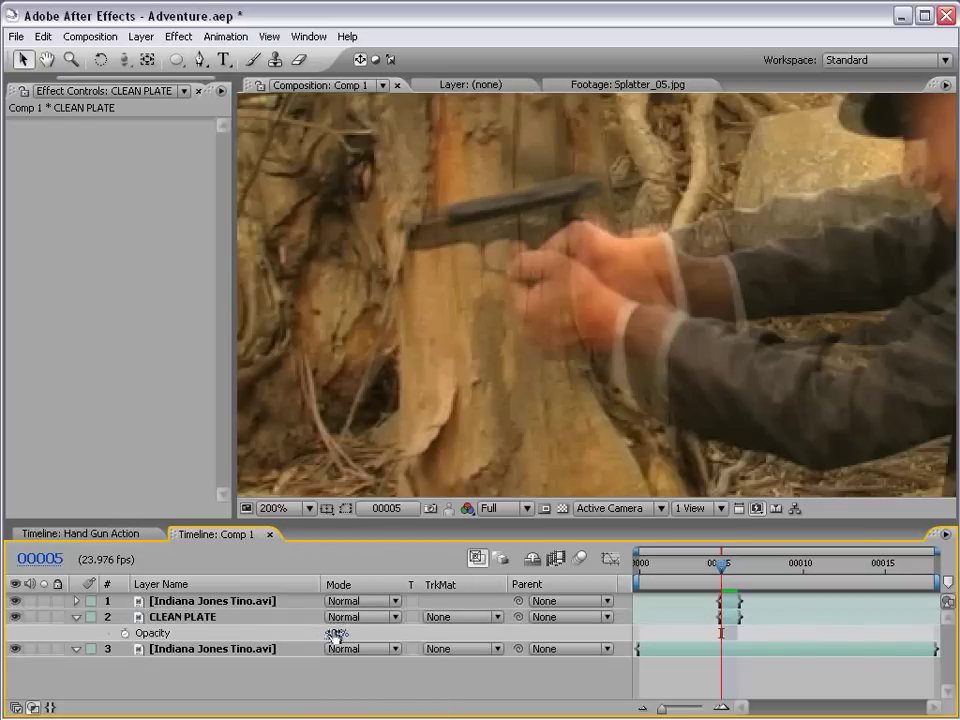
Step: Align the CLEAN PLATE layer with the background using Difference blending at 100% opacity, and restore Normal blending
{"action": "left_click", "coordinate": [345, 617]}
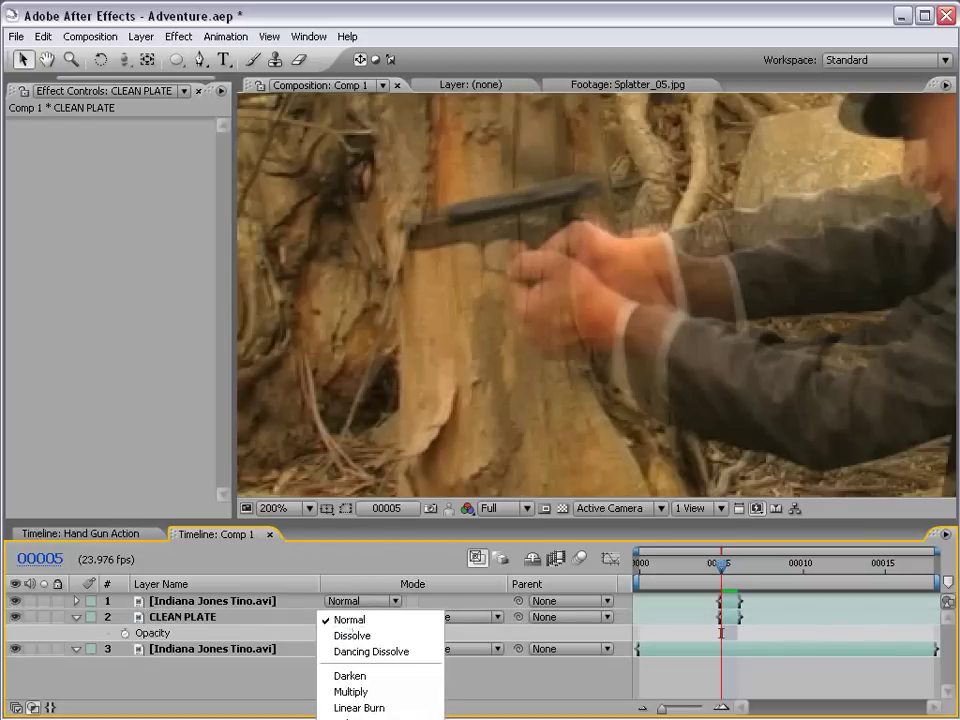
{"action": "left_click", "coordinate": [355, 719]}
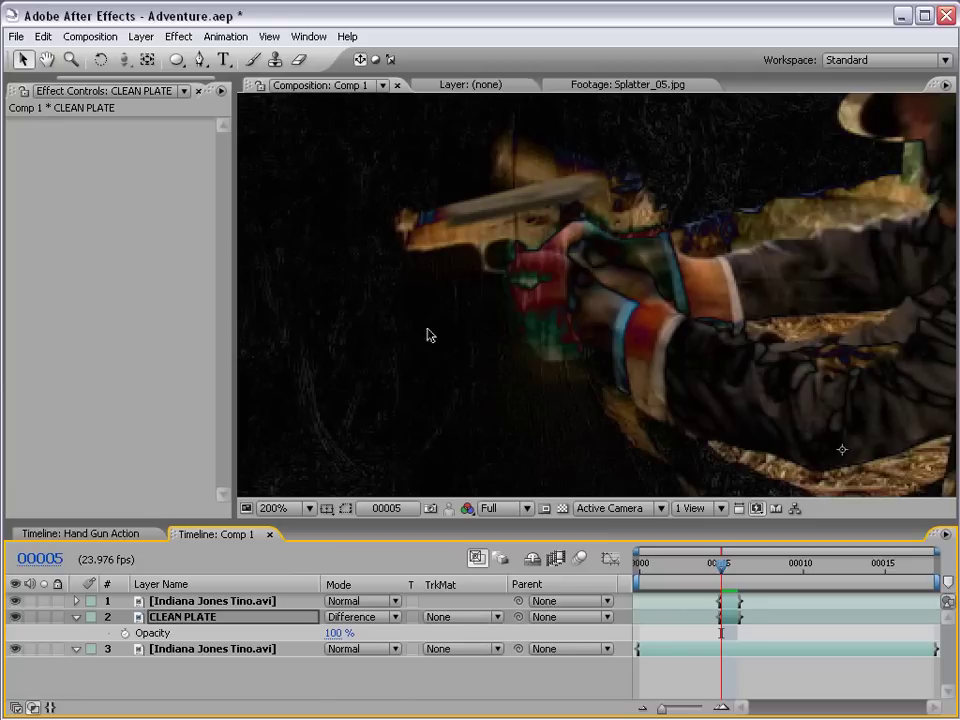
{"action": "left_click", "coordinate": [350, 617]}
{"action": "left_click", "coordinate": [360, 249]}
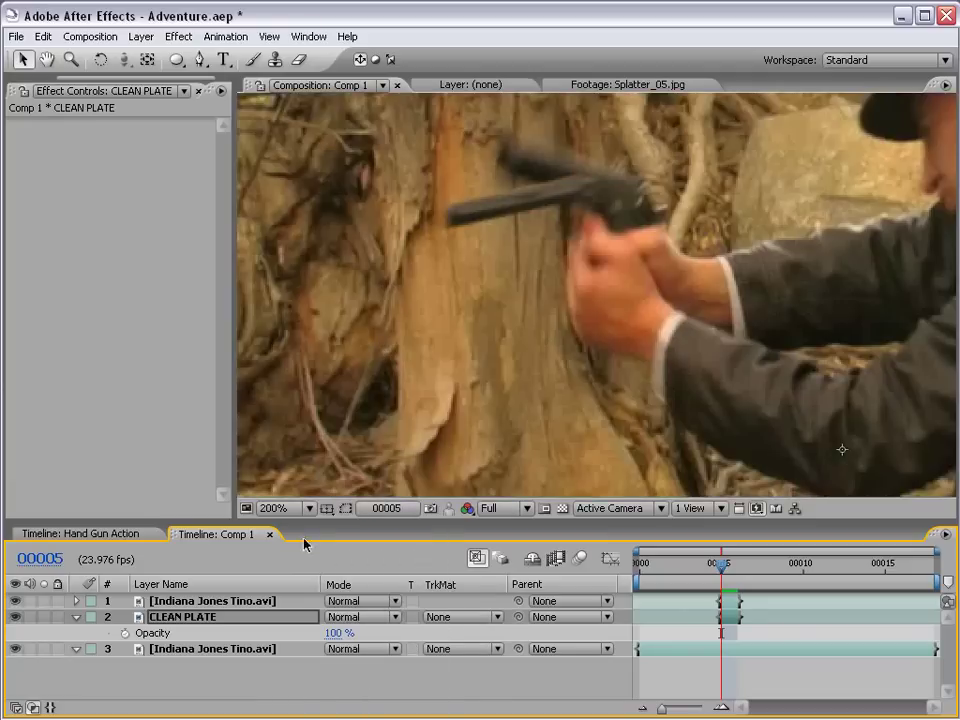
Step: Toggle the CLEAN PLATE layer's visibility on and off to check its background alignment around the gun
{"action": "left_click", "coordinate": [15, 618]}
{"action": "left_click", "coordinate": [15, 618]}
{"action": "left_click", "coordinate": [15, 618]}
{"action": "left_click", "coordinate": [15, 618]}
{"action": "left_click", "coordinate": [16, 619]}
{"action": "left_click", "coordinate": [17, 618]}
{"action": "key", "text": "space"}
{"action": "left_click_drag", "start_coordinate": [410, 193], "coordinate": [430, 247]}
{"action": "scroll", "coordinate": [435, 259], "scroll_direction": "down", "scroll_amount": 1}
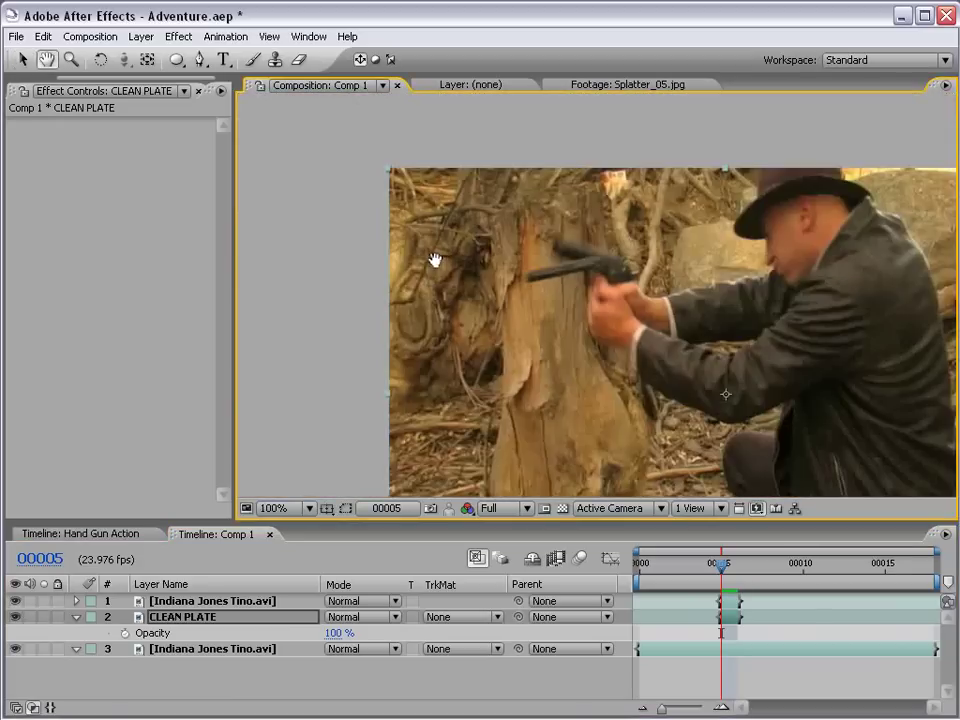
{"action": "left_click_drag", "start_coordinate": [503, 334], "coordinate": [502, 310]}
{"action": "scroll", "coordinate": [502, 310], "scroll_direction": "up", "scroll_amount": 1}
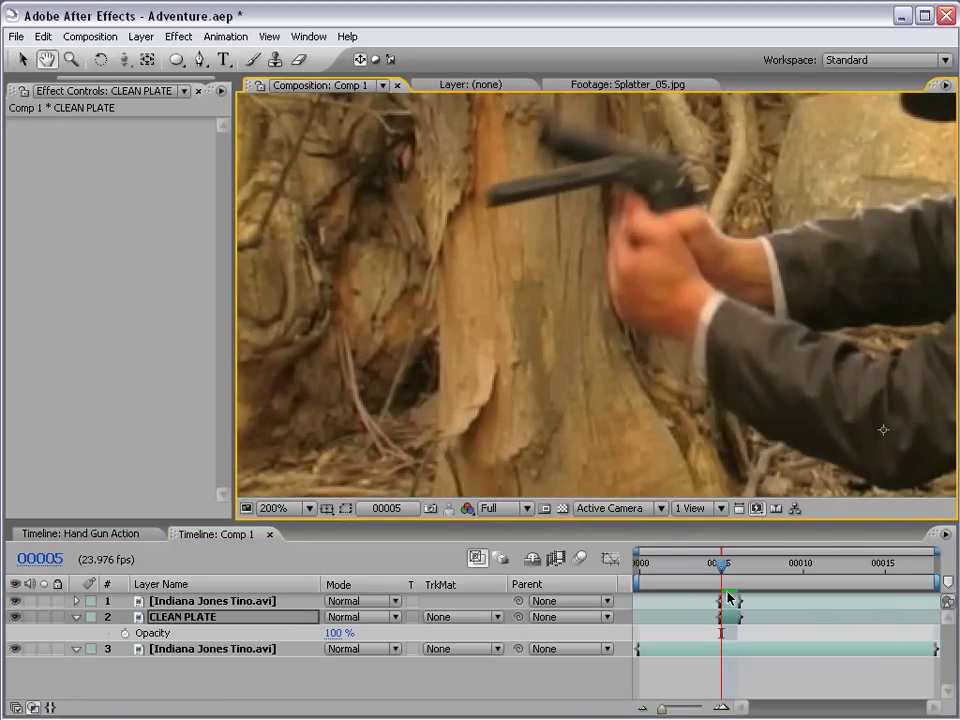
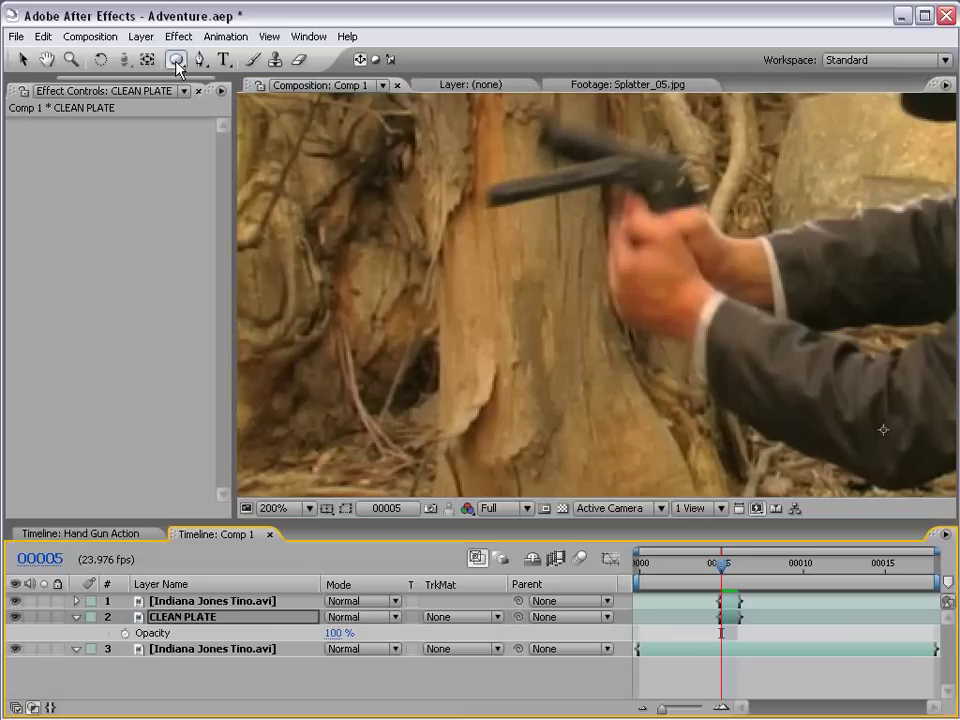
Step: Lower the CLEAN PLATE layer's opacity to 13% so the original gun barrel shows through as a tracing guide
{"action": "left_click_drag", "start_coordinate": [339, 633], "coordinate": [301, 633]}
{"action": "left_click", "coordinate": [200, 60]}
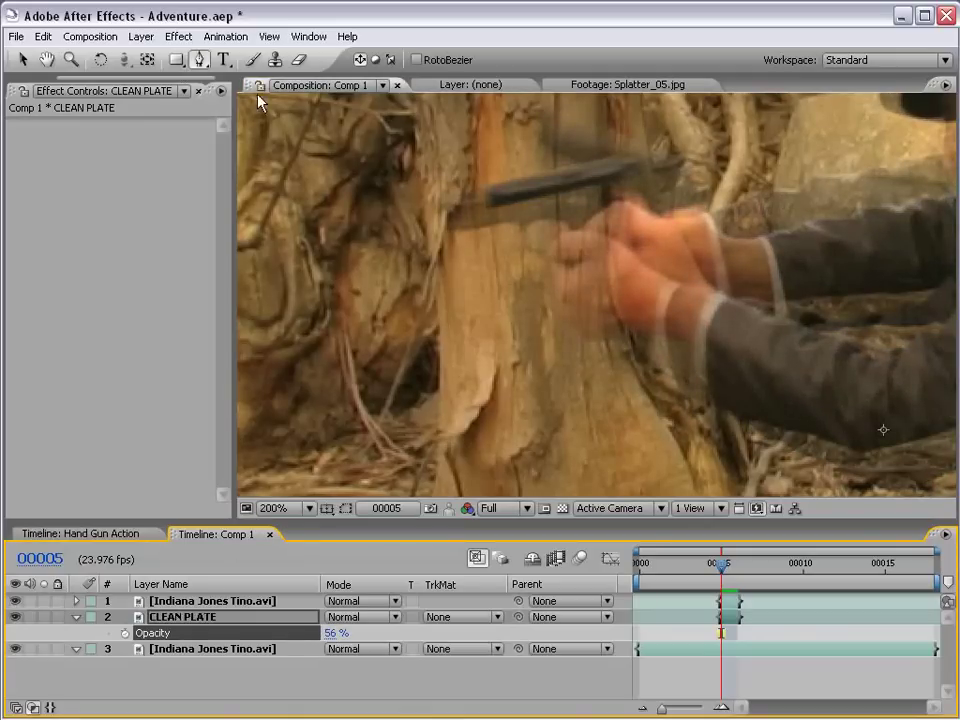
{"action": "key", "text": "space"}
{"action": "left_click_drag", "start_coordinate": [446, 218], "coordinate": [525, 302]}
{"action": "scroll", "coordinate": [542, 315], "scroll_direction": "up", "scroll_amount": 1}
{"action": "left_click_drag", "start_coordinate": [604, 301], "coordinate": [624, 331]}
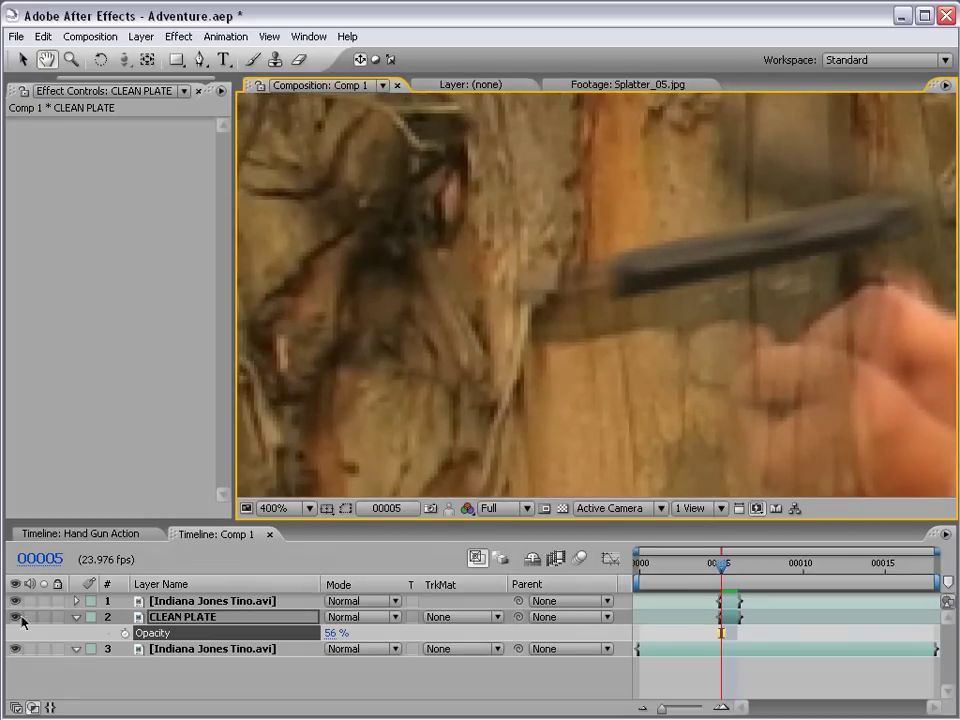
{"action": "left_click_drag", "start_coordinate": [336, 641], "coordinate": [256, 632]}
Step: Draw a closed Pen mask on CLEAN PLATE around the gun's muzzle, notched to leave a thin barrel and lower rail exposed
{"action": "key", "text": "g"}
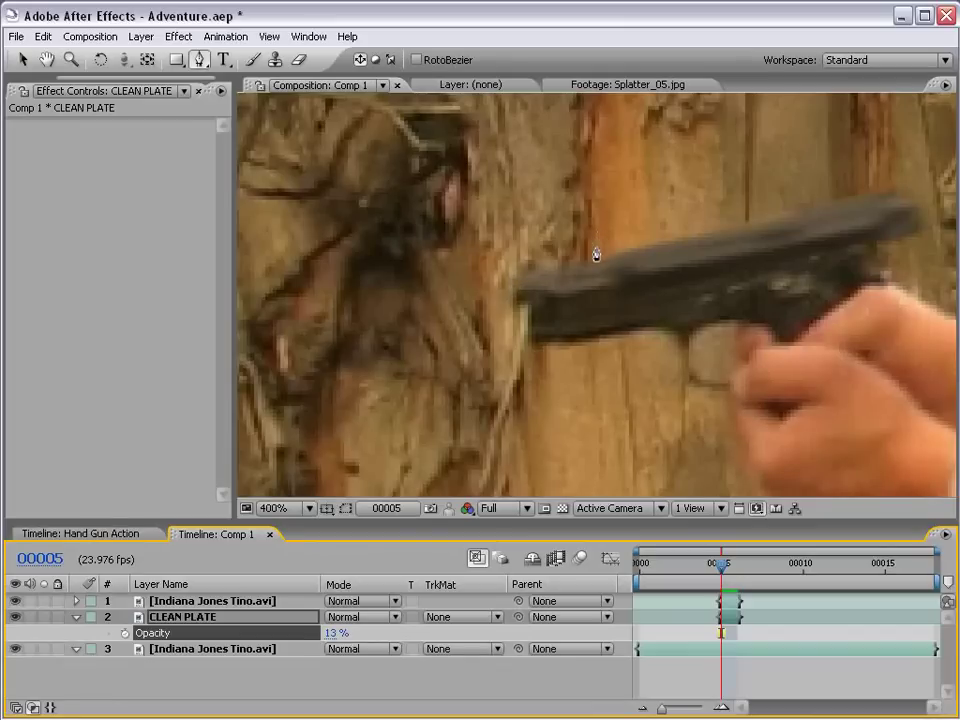
{"action": "left_click", "coordinate": [595, 232]}
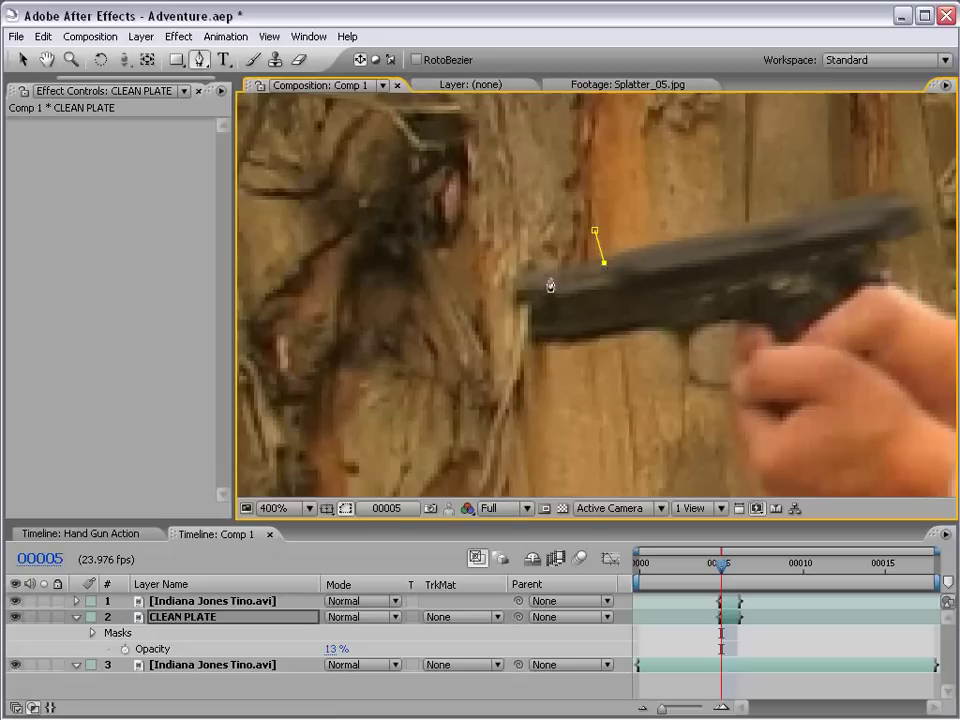
{"action": "left_click", "coordinate": [518, 280]}
{"action": "left_click", "coordinate": [516, 302]}
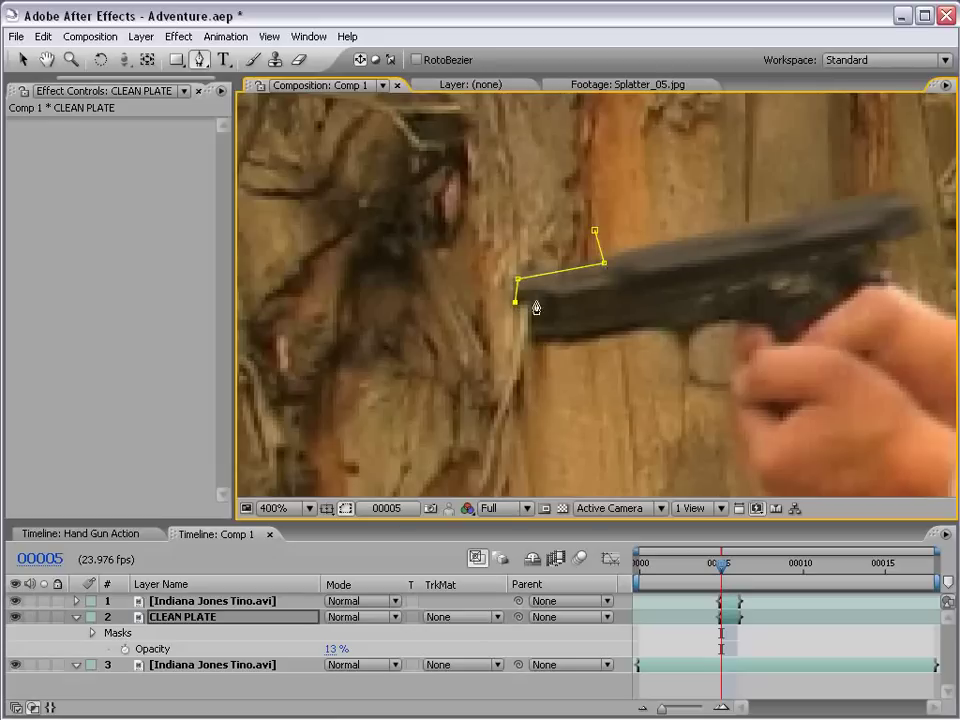
{"action": "left_click", "coordinate": [601, 289]}
{"action": "left_click", "coordinate": [530, 328]}
{"action": "left_click", "coordinate": [531, 340]}
{"action": "left_click", "coordinate": [607, 323]}
{"action": "left_click", "coordinate": [632, 327]}
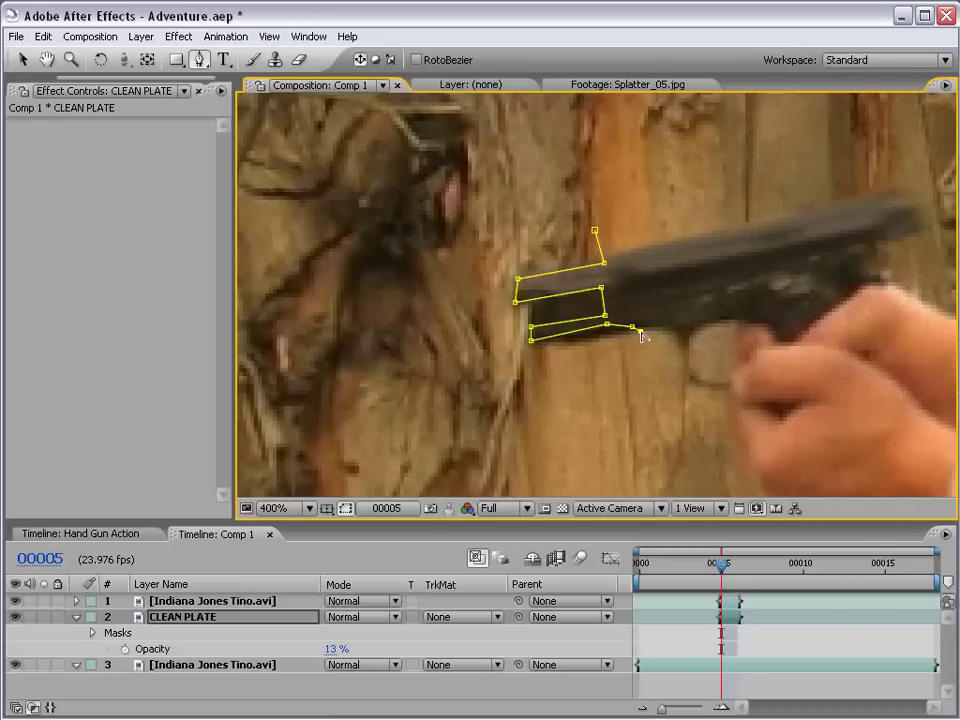
{"action": "left_click", "coordinate": [633, 347]}
{"action": "left_click", "coordinate": [522, 362]}
{"action": "left_click", "coordinate": [493, 258]}
{"action": "left_click", "coordinate": [595, 232]}
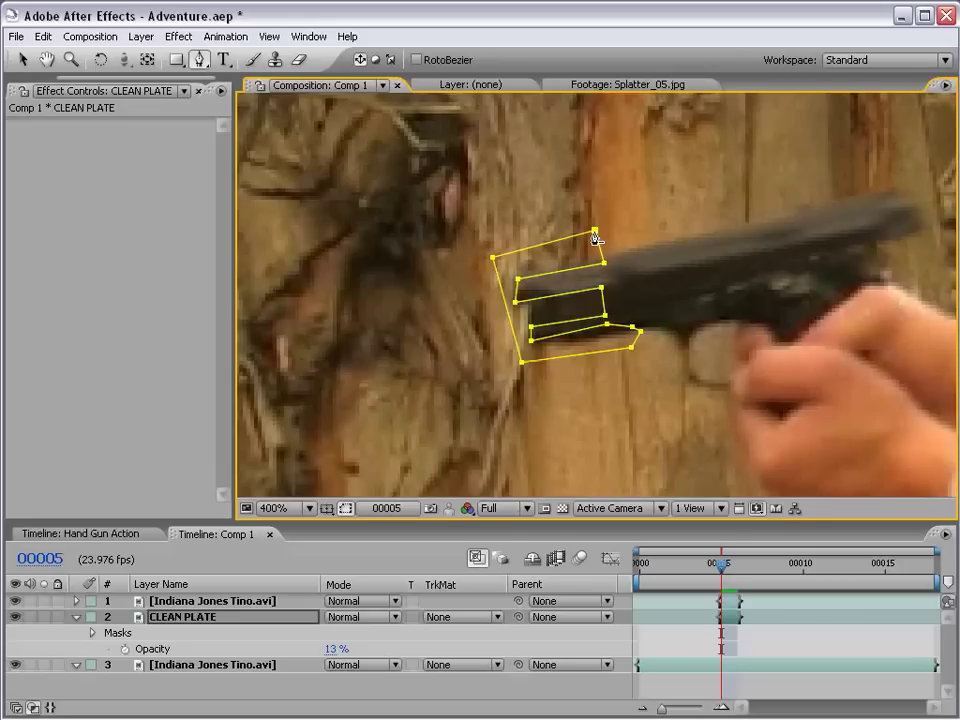
Step: Restore the CLEAN PLATE layer's opacity to 100% and hide the mask outline to view the result
{"action": "key", "text": "v"}
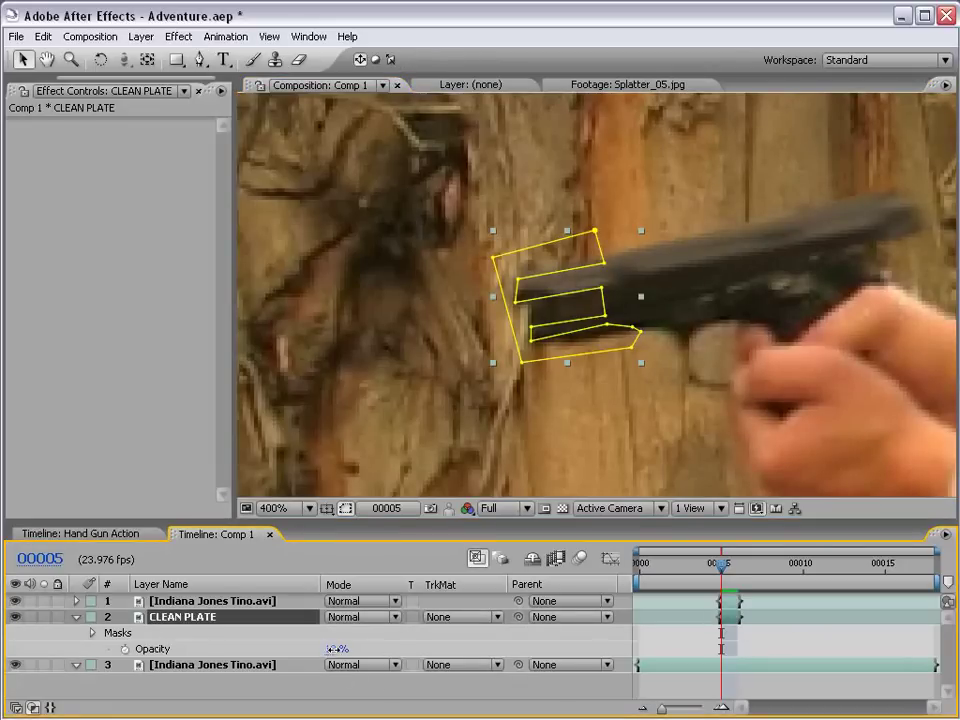
{"action": "left_click_drag", "start_coordinate": [337, 650], "coordinate": [406, 634]}
{"action": "left_click", "coordinate": [690, 682]}
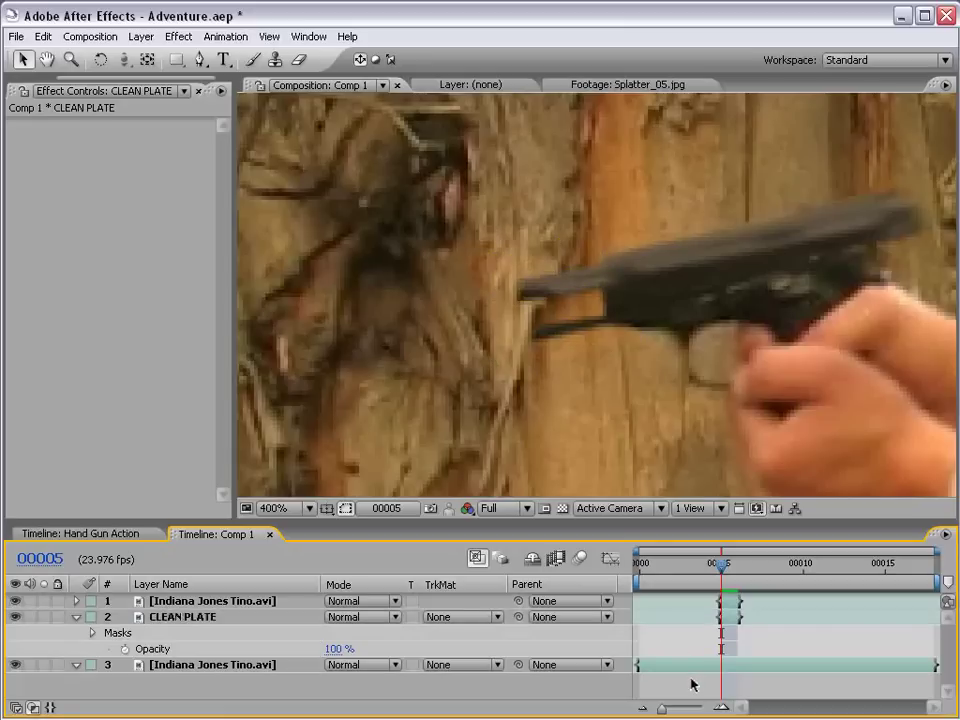
Step: Fine-tune the CLEAN PLATE mask points around the exposed barrel and lower rail, and check the cutout without the outline
{"action": "left_click", "coordinate": [722, 613]}
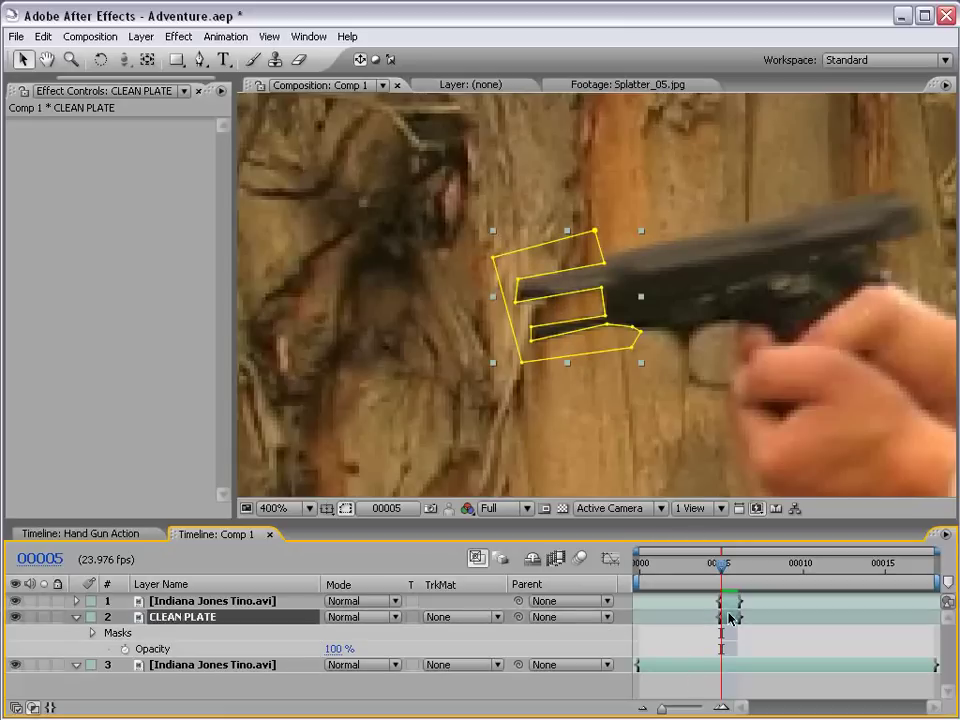
{"action": "left_click", "coordinate": [610, 318]}
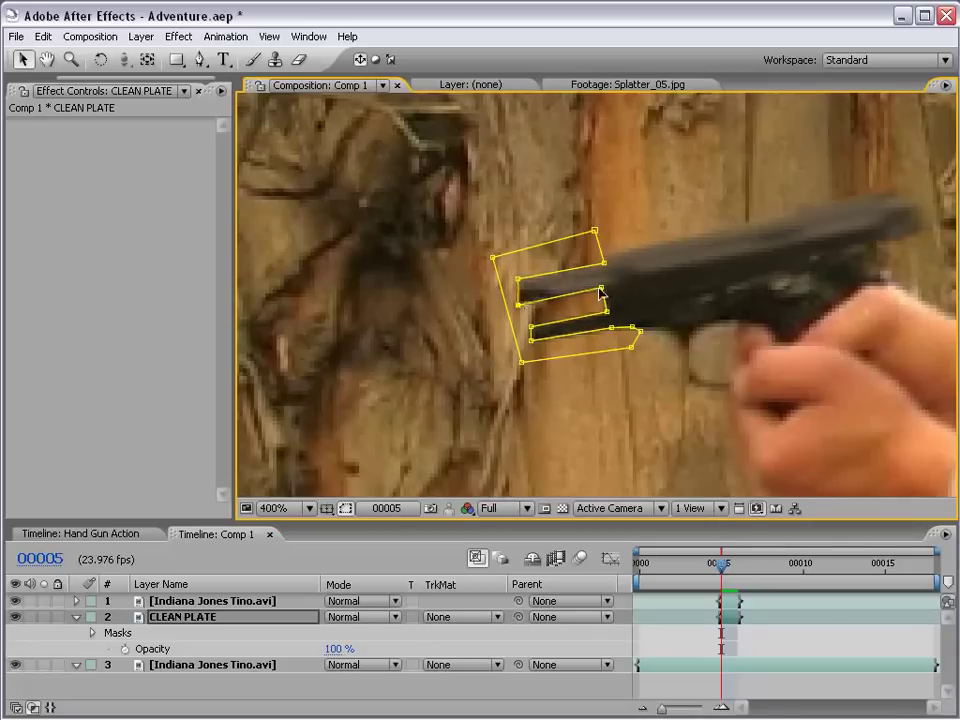
{"action": "left_click_drag", "start_coordinate": [602, 288], "coordinate": [605, 298]}
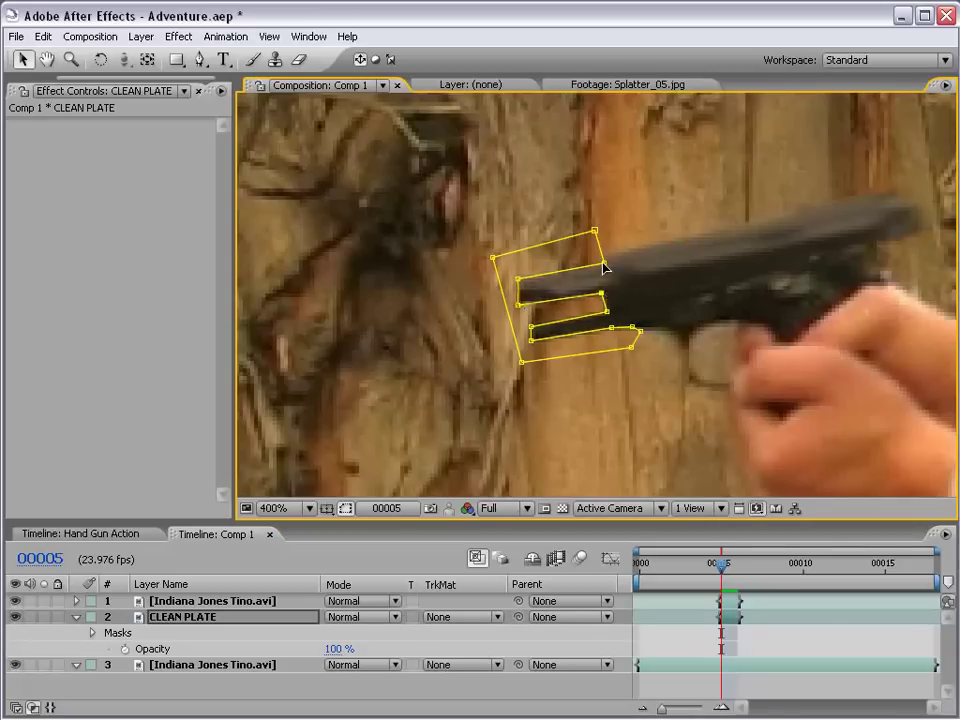
{"action": "left_click", "coordinate": [694, 651]}
{"action": "scroll", "coordinate": [645, 378], "scroll_direction": "down", "scroll_amount": 1}
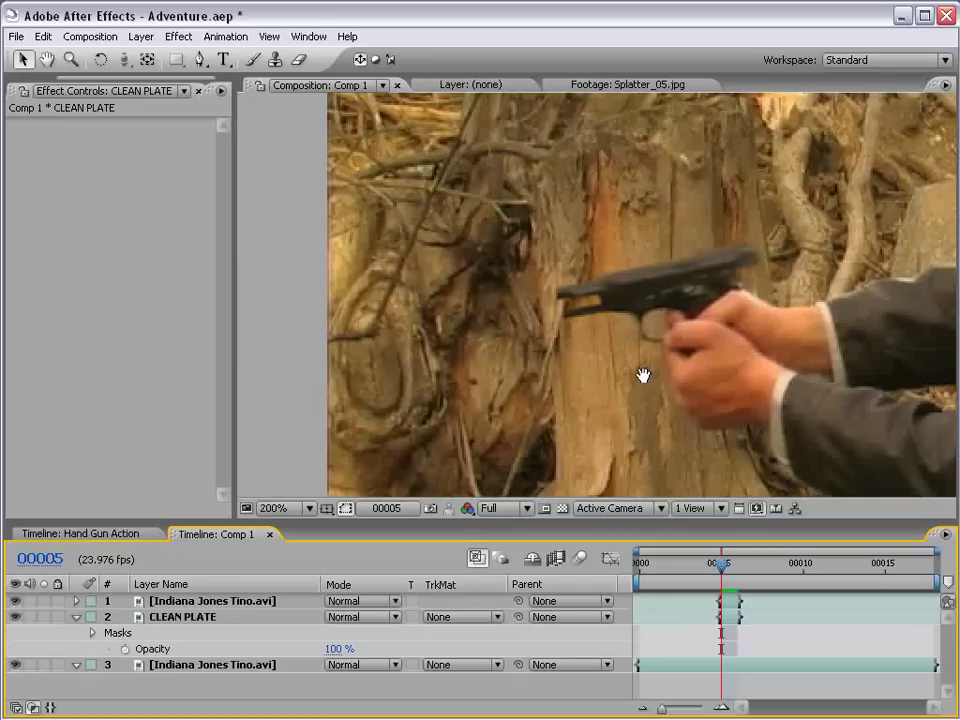
Step: Set the CLEAN PLATE mask's feather to 0.5 pixels and deselect the layer to check the softened edges
{"action": "scroll", "coordinate": [643, 376], "scroll_direction": "up", "scroll_amount": 1}
{"action": "left_click_drag", "start_coordinate": [632, 364], "coordinate": [591, 347]}
{"action": "left_click", "coordinate": [207, 620]}
{"action": "key", "text": "f"}
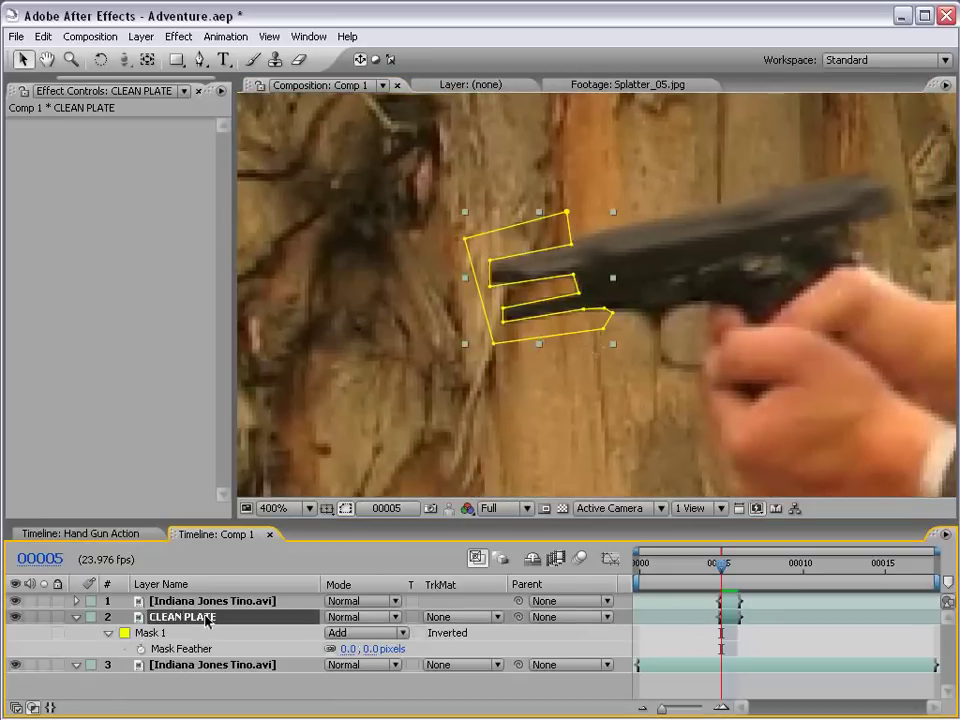
{"action": "left_click", "coordinate": [372, 649]}
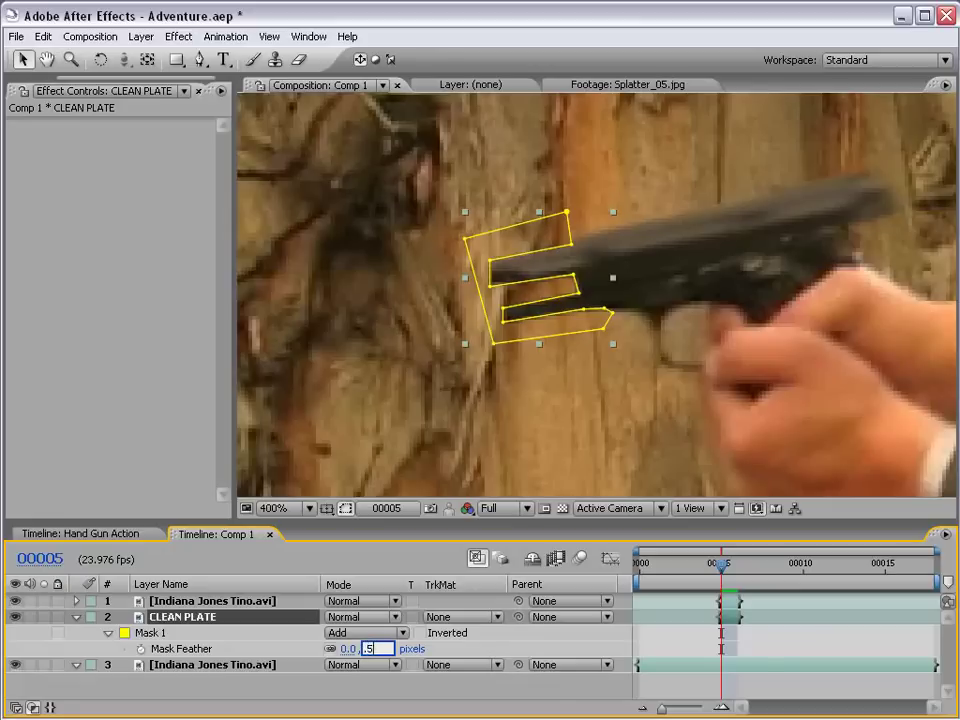
{"action": "type", "text": ".5"}
{"action": "key", "text": "Return"}
{"action": "left_click", "coordinate": [667, 634]}
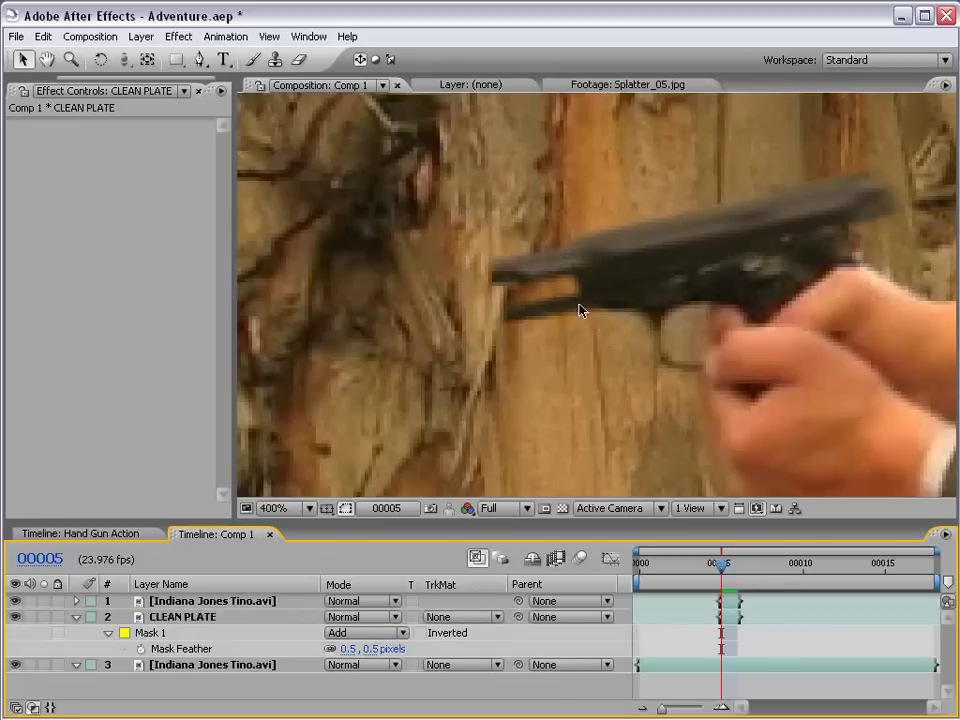
Step: Set the mask feather of the top Indiana Jones Tino.avi slide layer to 0.5 pixels
{"action": "left_click", "coordinate": [183, 603]}
{"action": "key", "text": "m"}
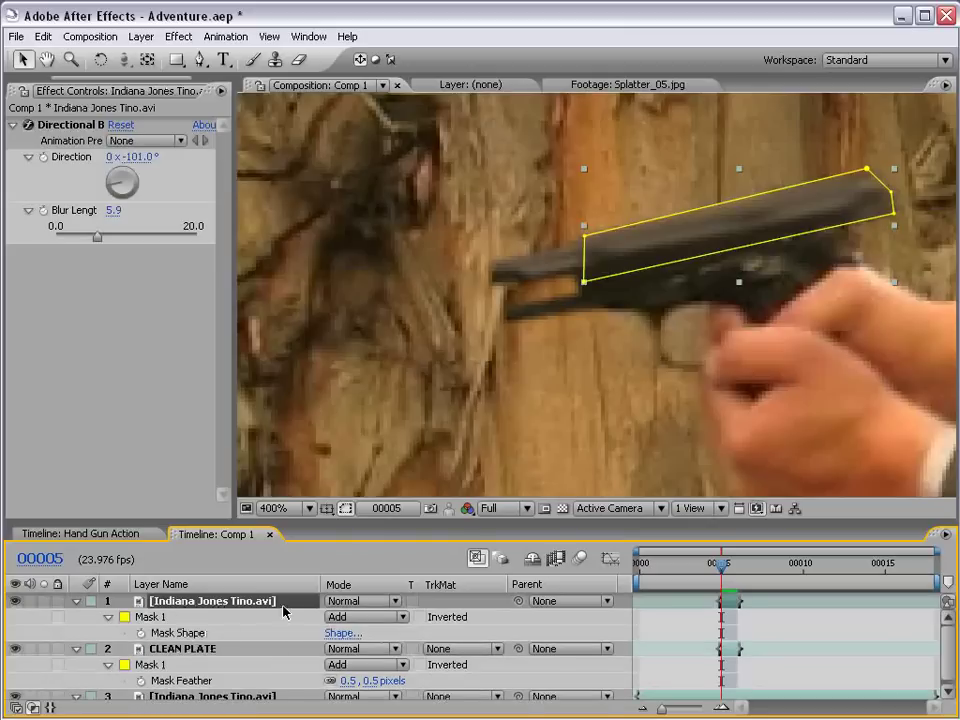
{"action": "key", "text": "f"}
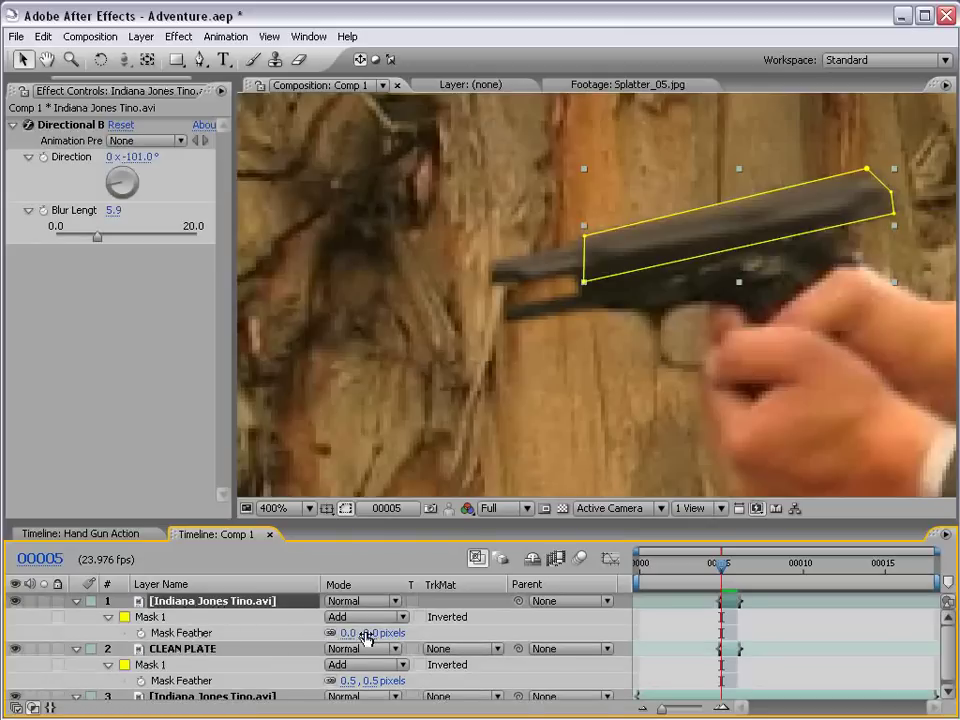
{"action": "left_click", "coordinate": [372, 633]}
{"action": "type", "text": "0.5"}
{"action": "key", "text": "Return"}
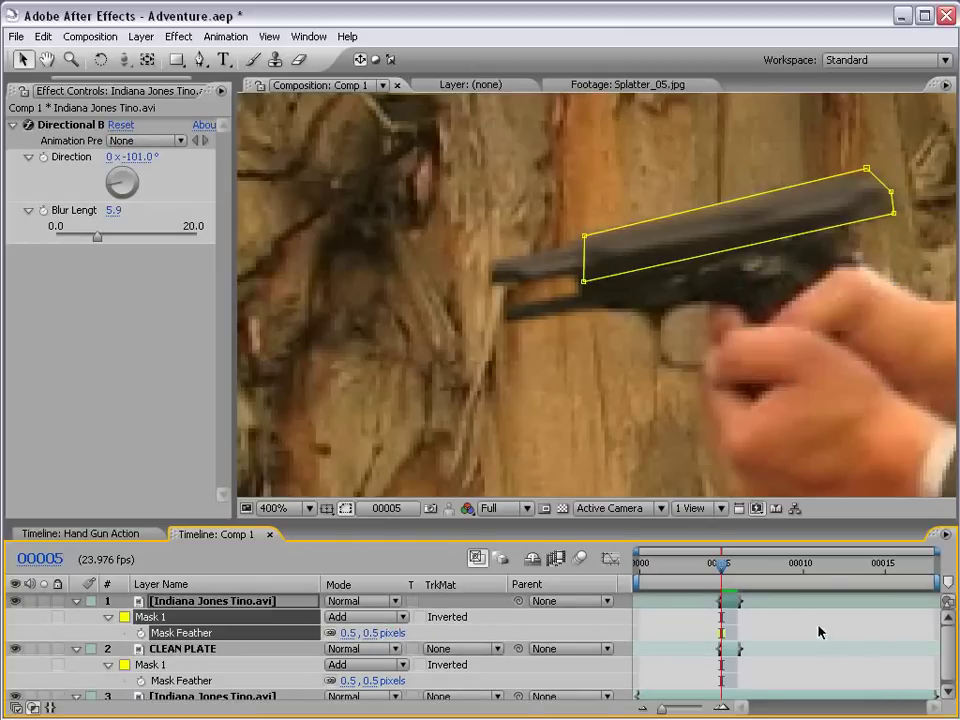
Step: Compare the recoil on frame 5 with the preceding frame at full-shot view, with the layers' mask properties collapsed
{"action": "key", "text": "F2"}
{"action": "scroll", "coordinate": [669, 261], "scroll_direction": "down", "scroll_amount": 1}
{"action": "left_click_drag", "start_coordinate": [789, 337], "coordinate": [617, 287]}
{"action": "scroll", "coordinate": [617, 287], "scroll_direction": "down", "scroll_amount": 1}
{"action": "key", "text": "u"}
{"action": "key", "text": "ctrl+Left"}
{"action": "key", "text": "ctrl+Right"}
{"action": "key", "text": "ctrl+Left"}
{"action": "key", "text": "ctrl+Right"}
{"action": "key", "text": "ctrl+Left"}
{"action": "key", "text": "ctrl+Right"}
{"action": "key", "text": "v"}
{"action": "left_click", "coordinate": [731, 603]}
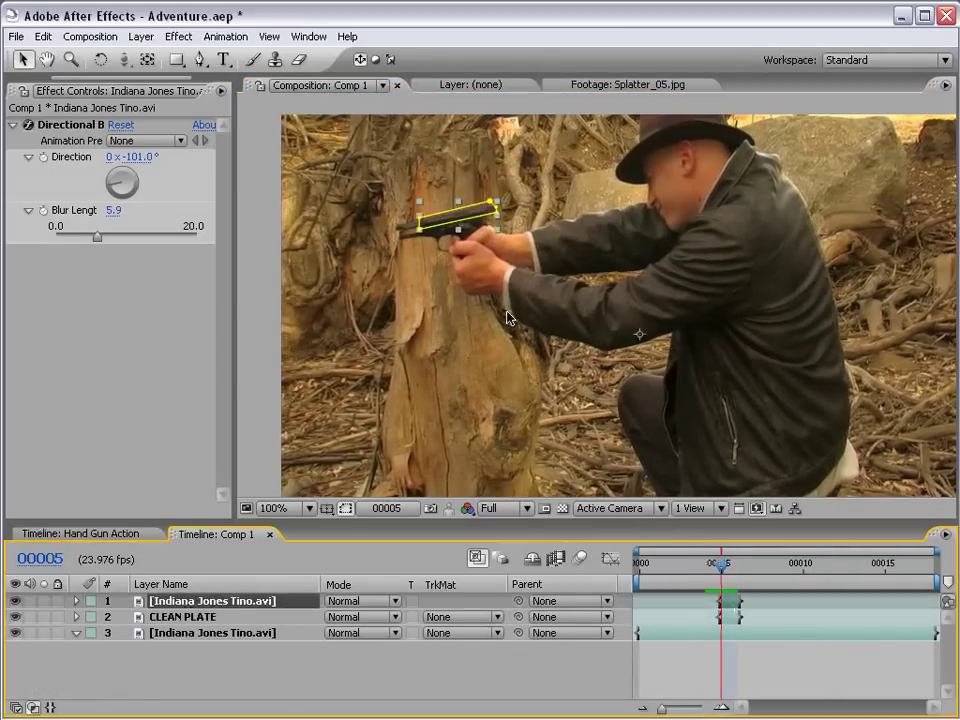
Step: Inspect the gun close up with its mask outline hidden, and play a preview of the slide recoil
{"action": "scroll", "coordinate": [640, 425], "scroll_direction": "up", "scroll_amount": 1}
{"action": "key", "text": "space"}
{"action": "left_click_drag", "start_coordinate": [480, 208], "coordinate": [733, 321]}
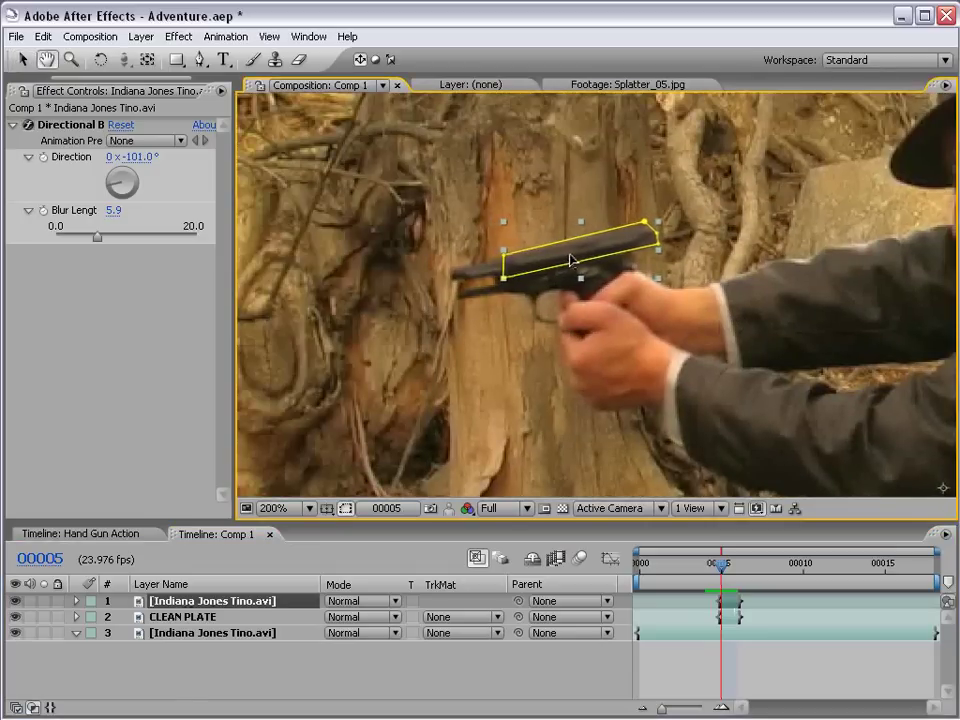
{"action": "key", "text": "v"}
{"action": "left_click", "coordinate": [765, 671]}
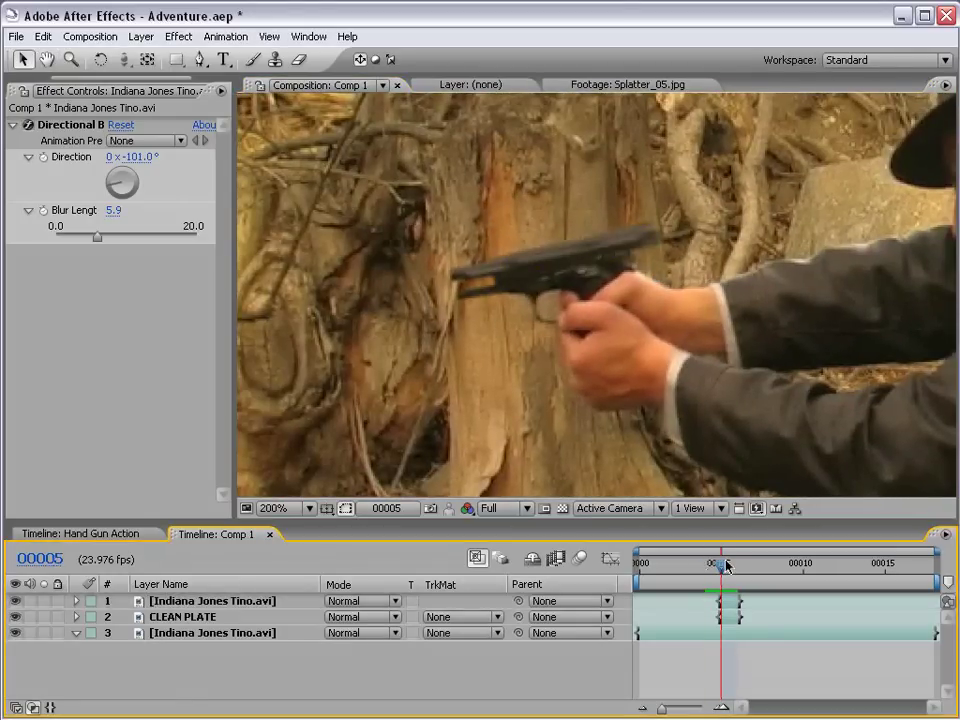
{"action": "key", "text": "ctrl+Left"}
{"action": "key", "text": "ctrl+Right"}
{"action": "key", "text": "space"}
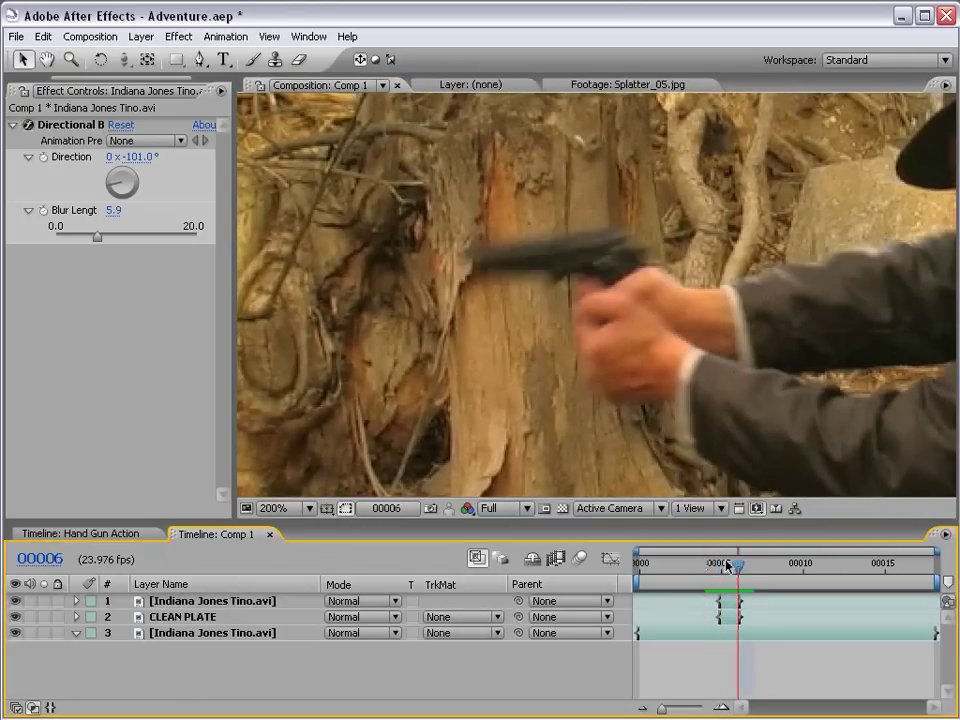
{"action": "mouse_move", "coordinate": [726, 562]}
{"action": "left_mouse_down"}
{"action": "mouse_move", "coordinate": [722, 573]}
{"action": "mouse_move", "coordinate": [707, 570]}
{"action": "mouse_move", "coordinate": [754, 566]}
{"action": "mouse_move", "coordinate": [722, 568]}
{"action": "mouse_move", "coordinate": [728, 576]}
{"action": "left_mouse_up"}
{"action": "key", "text": "Page_Down"}
{"action": "key", "text": "KP_0"}
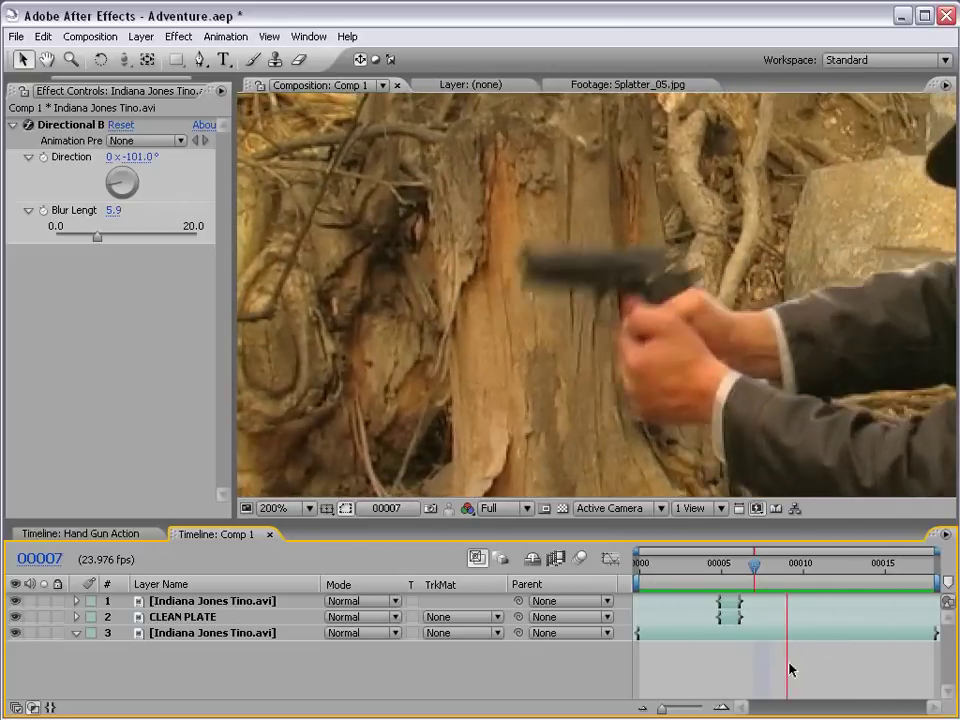
{"action": "key", "text": "space"}
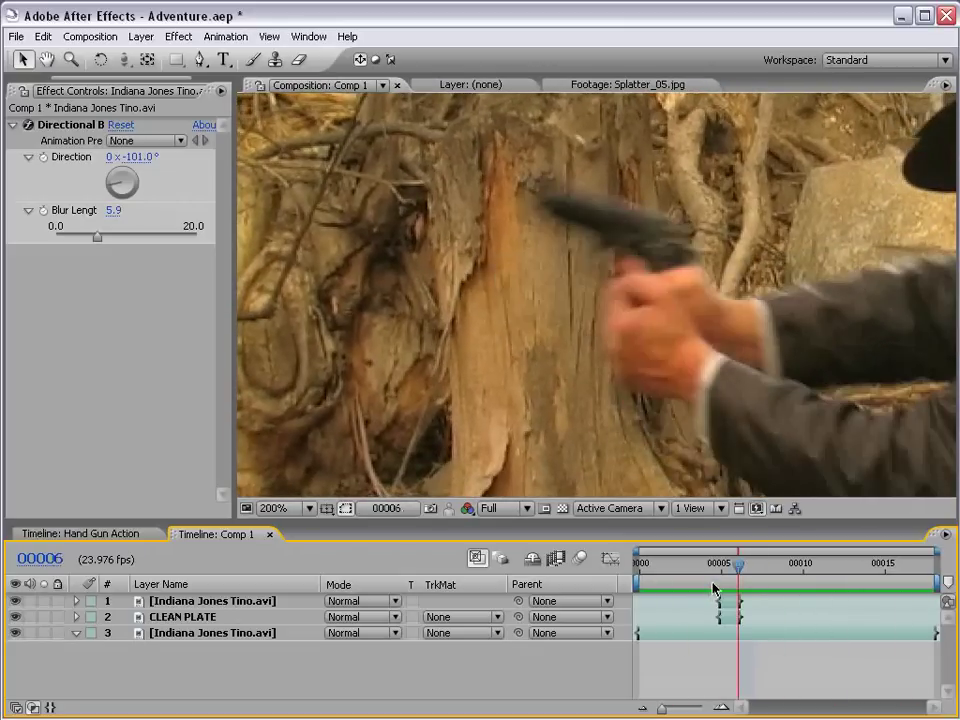
Step: Return to frame 5 and examine the faked open slide and exposed barrel, both up close and in the full shot
{"action": "key", "text": "Page_Up"}
{"action": "key", "text": "Page_Up"}
{"action": "key", "text": "Page_Up"}
{"action": "key", "text": "Page_Down"}
{"action": "left_click", "coordinate": [731, 618]}
{"action": "scroll", "coordinate": [557, 336], "scroll_direction": "up", "scroll_amount": 1}
{"action": "left_click_drag", "start_coordinate": [463, 300], "coordinate": [585, 326]}
{"action": "scroll", "coordinate": [470, 316], "scroll_direction": "up", "scroll_amount": 1}
{"action": "left_click_drag", "start_coordinate": [469, 316], "coordinate": [503, 311]}
{"action": "left_click", "coordinate": [731, 660]}
{"action": "scroll", "coordinate": [587, 346], "scroll_direction": "down", "scroll_amount": 1}
{"action": "scroll", "coordinate": [671, 328], "scroll_direction": "down", "scroll_amount": 2}
{"action": "left_click", "coordinate": [771, 659]}
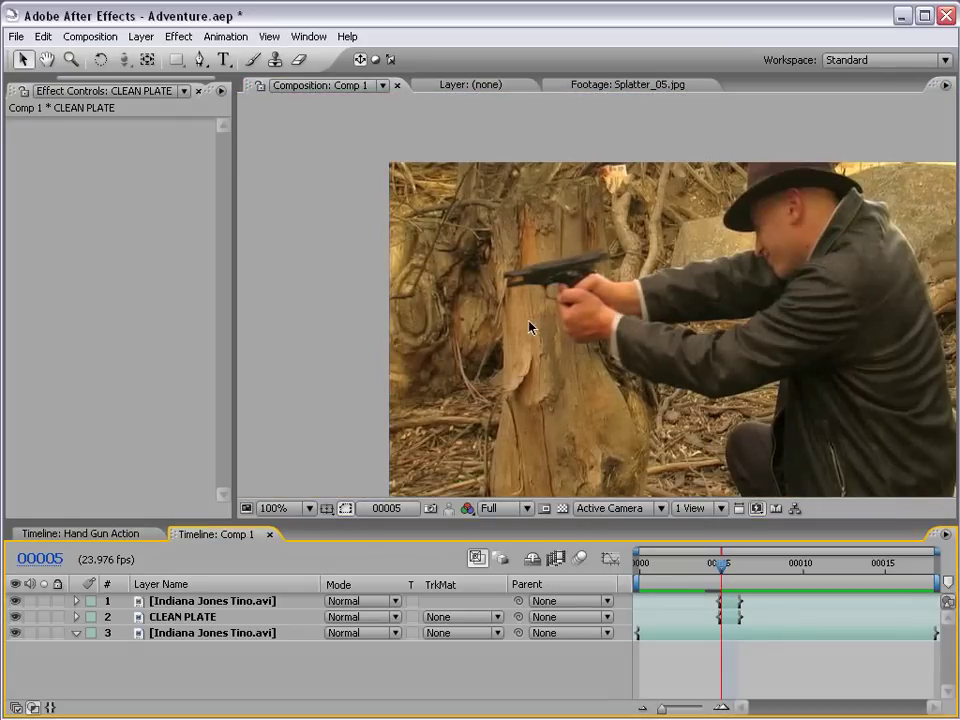
Step: Add the 9mm_01.mov muzzle flash as the top layer of Comp 1, starting at frame 5
{"action": "left_click_drag", "start_coordinate": [83, 78], "coordinate": [30, 78]}
{"action": "left_click", "coordinate": [32, 92]}
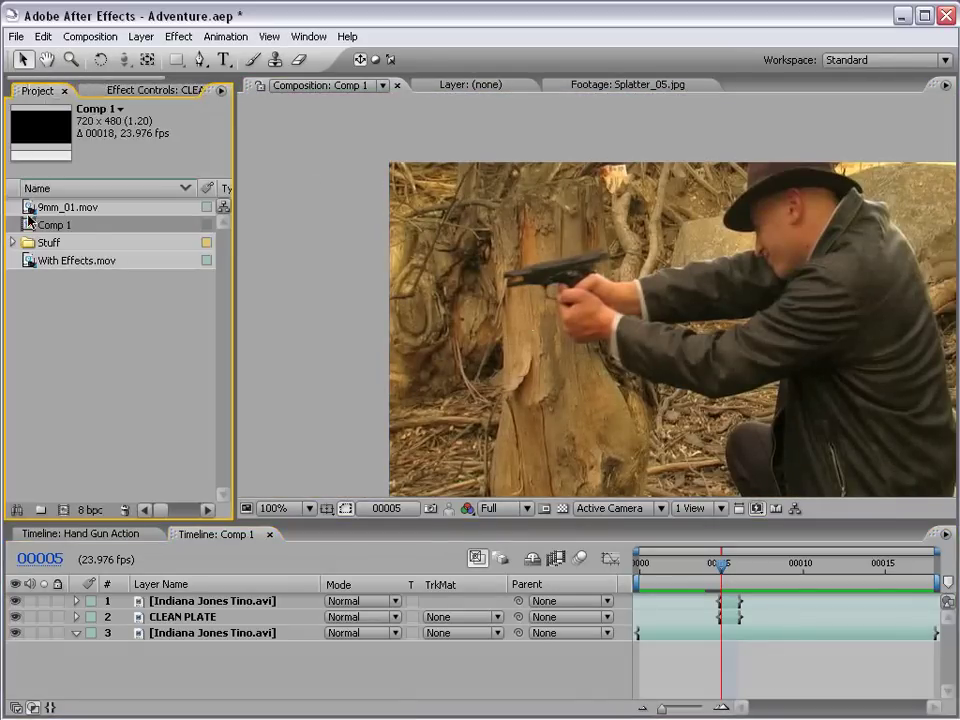
{"action": "left_click", "coordinate": [29, 210]}
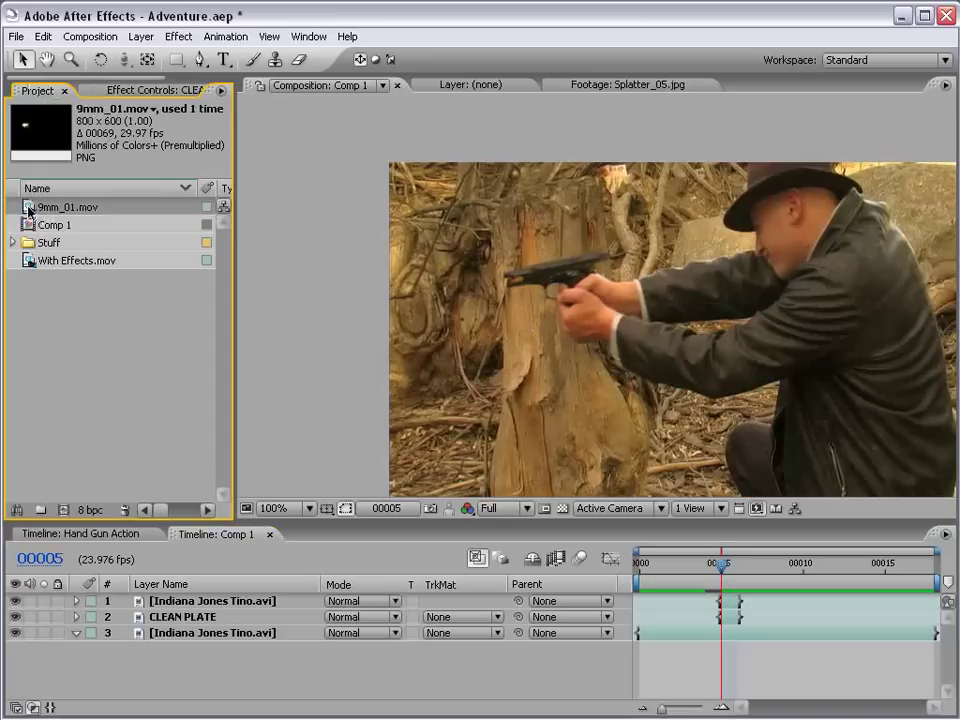
{"action": "left_click_drag", "start_coordinate": [160, 222], "coordinate": [536, 306]}
{"action": "left_click_drag", "start_coordinate": [603, 347], "coordinate": [514, 318]}
{"action": "key", "text": "bracketleft"}
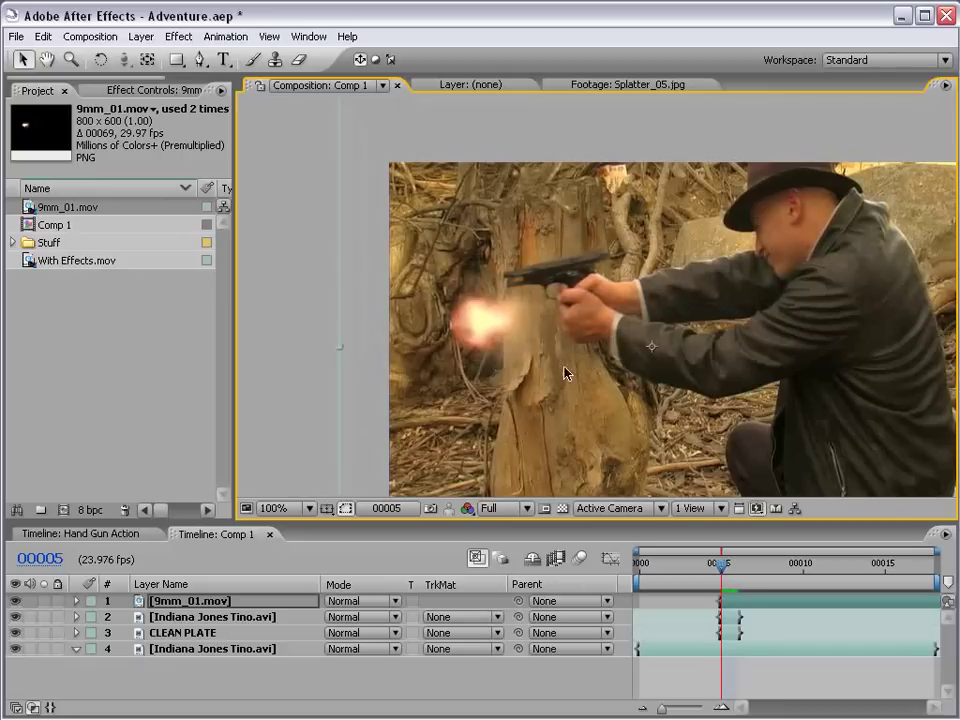
Step: Flip the 9mm_01.mov muzzle flash horizontally by setting its horizontal scale to -100%
{"action": "left_click", "coordinate": [76, 601]}
{"action": "left_click", "coordinate": [94, 617]}
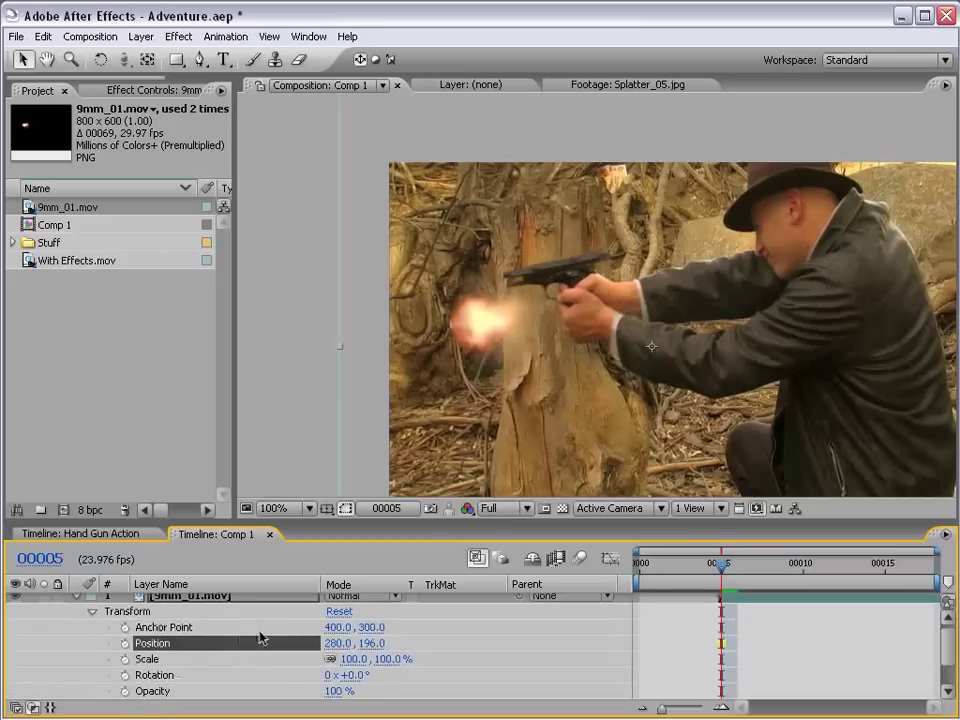
{"action": "left_click", "coordinate": [352, 659]}
{"action": "type", "text": "-100"}
{"action": "key", "text": "Return"}
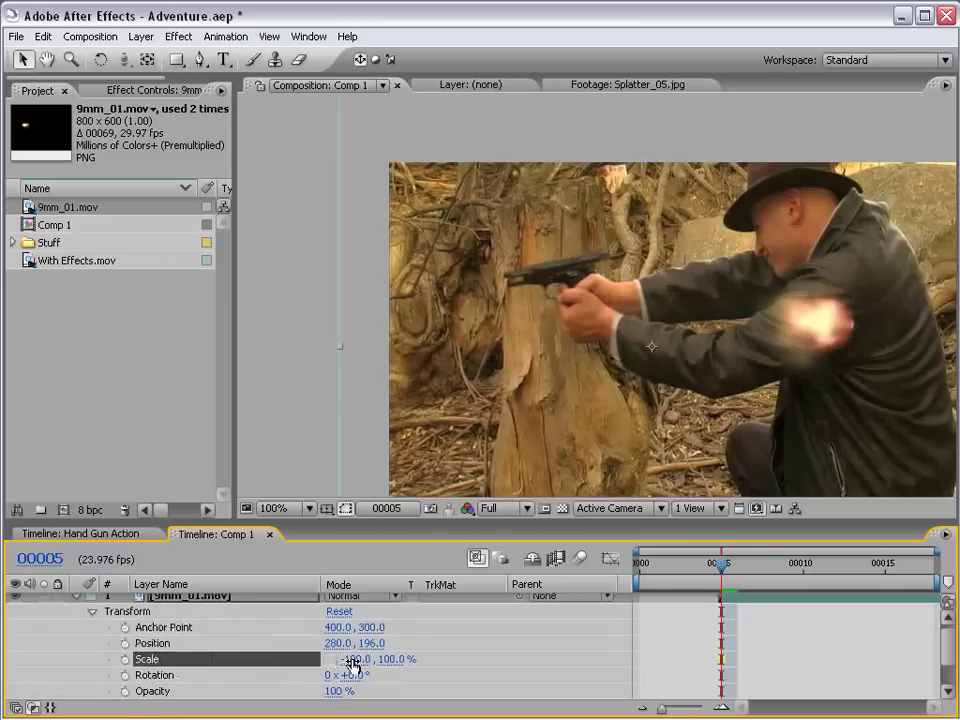
Step: Move the flipped muzzle flash to the end of the gun barrel and rotate it to match the barrel's angle
{"action": "left_click_drag", "start_coordinate": [830, 352], "coordinate": [503, 302]}
{"action": "key", "text": "w"}
{"action": "left_click_drag", "start_coordinate": [416, 365], "coordinate": [451, 348]}
{"action": "key", "text": "v"}
{"action": "left_click_drag", "start_coordinate": [480, 279], "coordinate": [488, 324]}
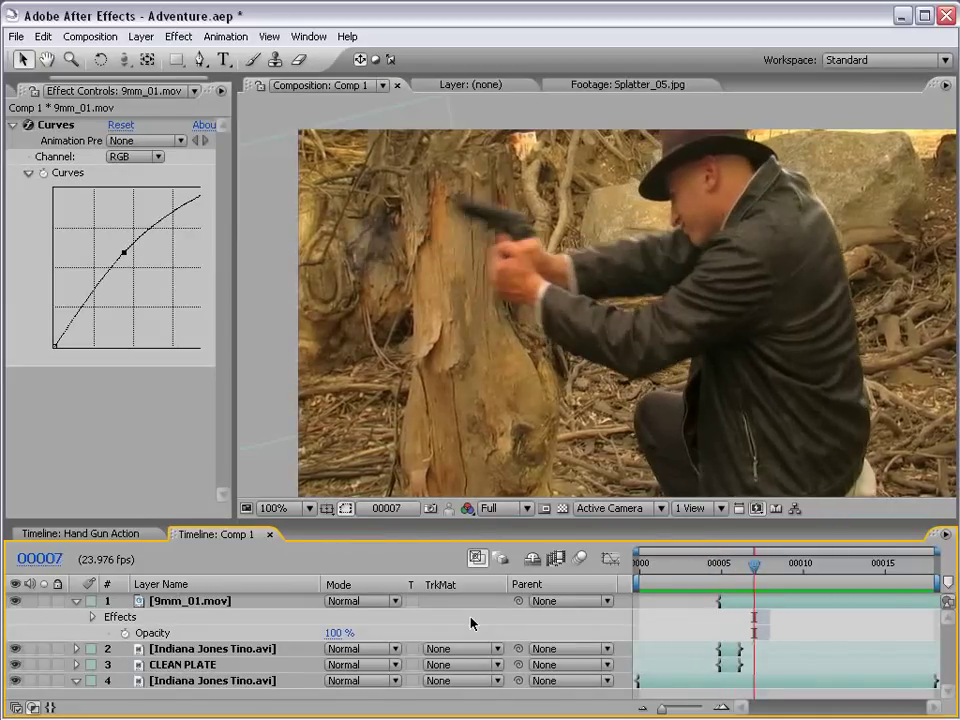
Step: Step forward and back through the frames following the muzzle flash to examine the shot
{"action": "key", "text": "Page_Down"}
{"action": "key", "text": "Page_Down"}
{"action": "key", "text": "Page_Down"}
{"action": "key", "text": "Page_Up"}
{"action": "key", "text": "Page_Up"}
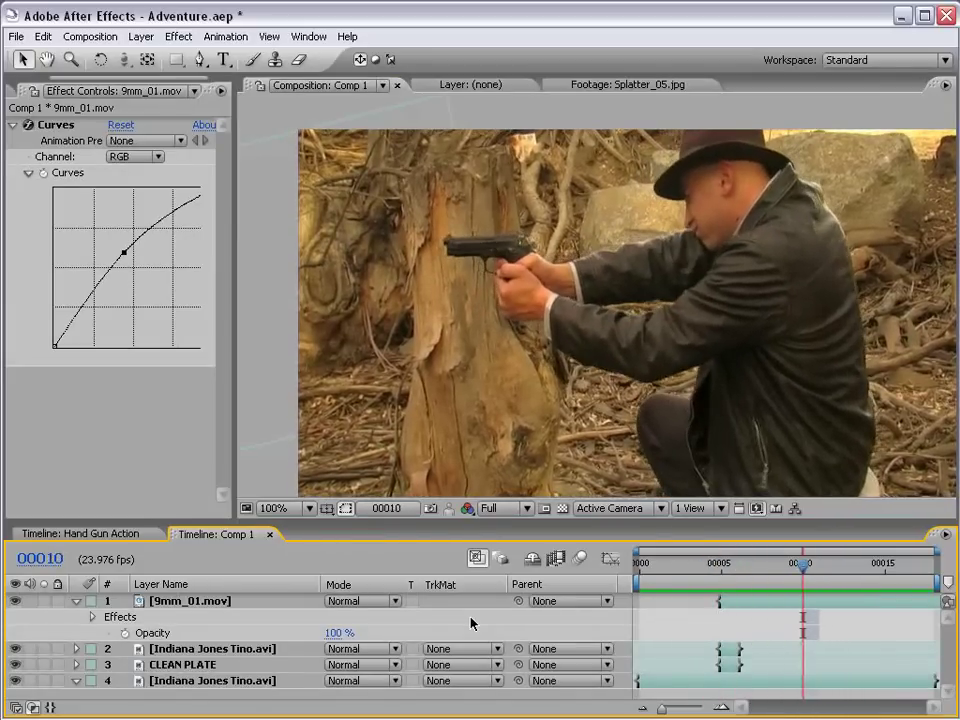
Step: Open the Hand Gun Action composition, show Adjustment Layer 2's effects, and preview and scrub the graded shot
{"action": "left_click", "coordinate": [117, 535]}
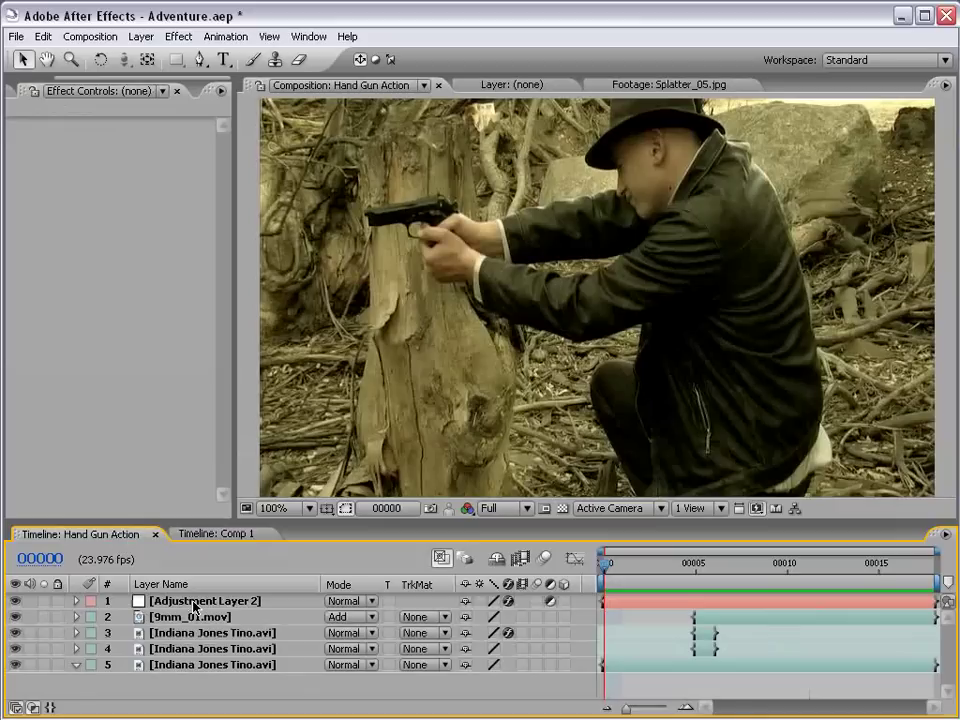
{"action": "left_click", "coordinate": [194, 602]}
{"action": "key", "text": "KP_0"}
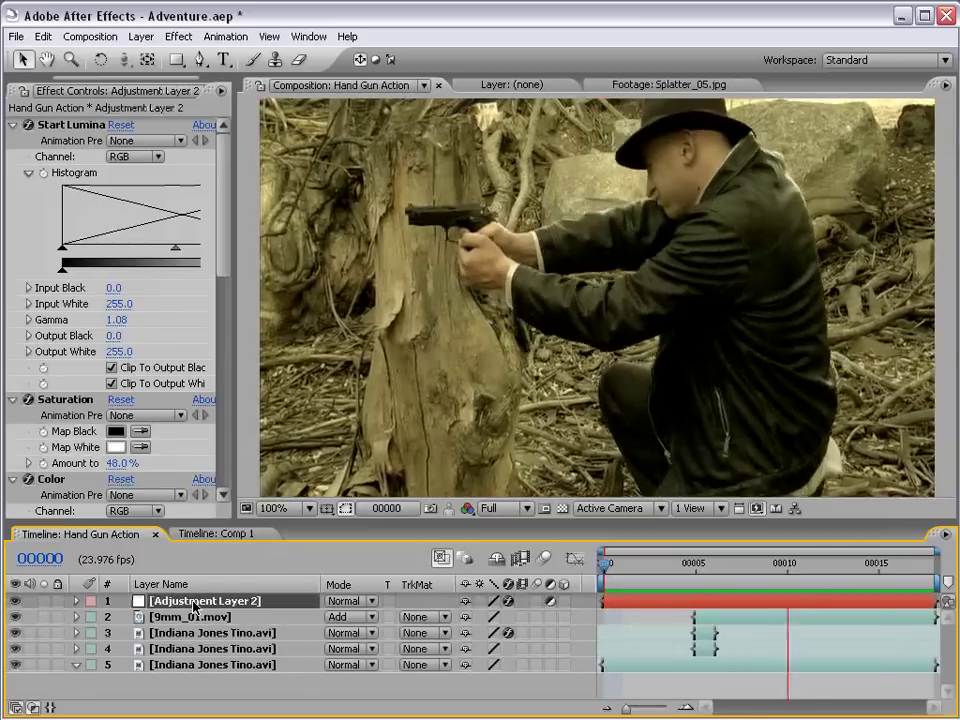
{"action": "key", "text": "KP_0"}
{"action": "left_click_drag", "start_coordinate": [670, 568], "coordinate": [641, 570]}
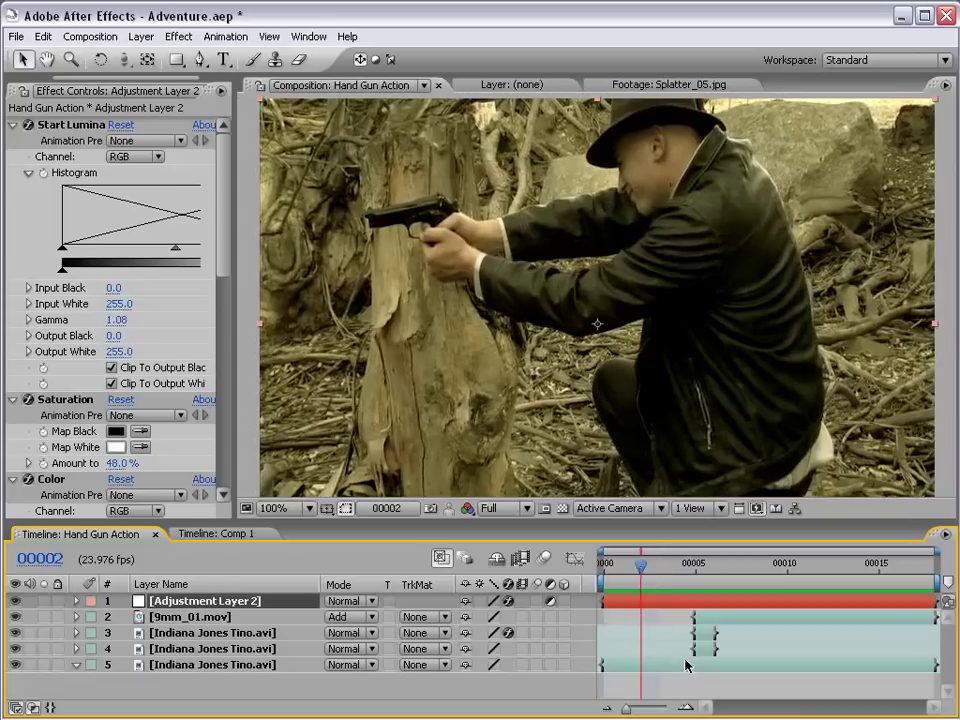